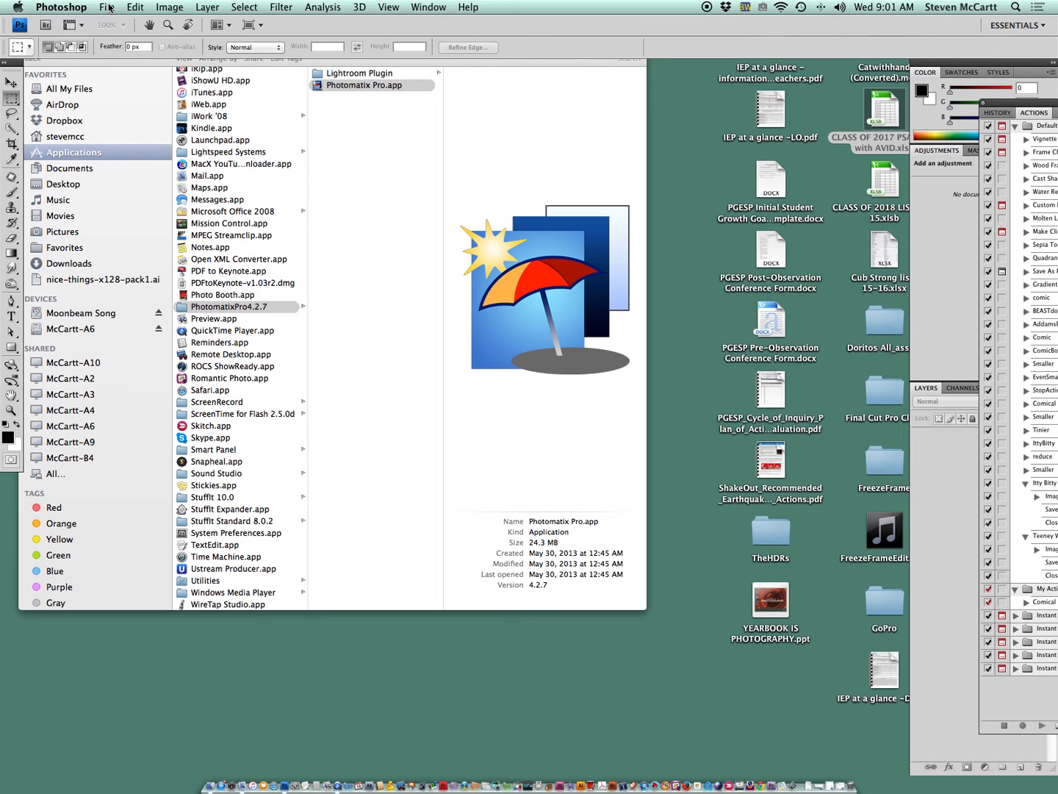
Step: Start a Batch automation and set it to play the IttyBitty action from the Default Actions set
left_click(109, 8)
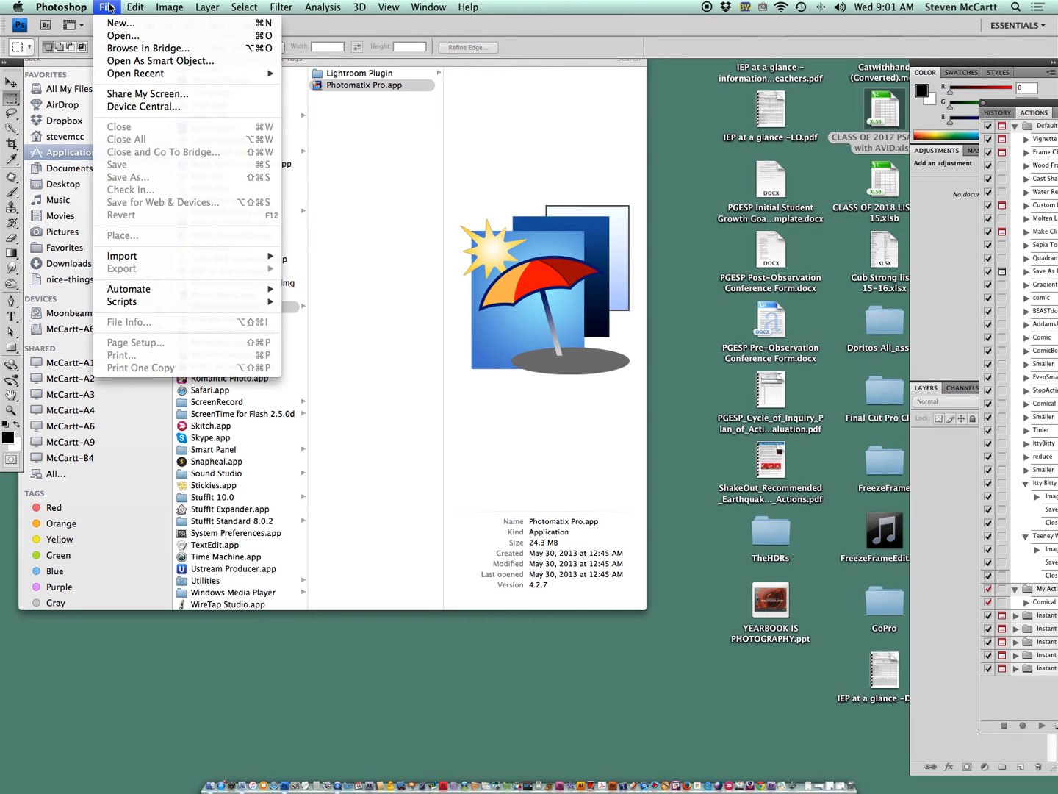
mouse_move(177, 290)
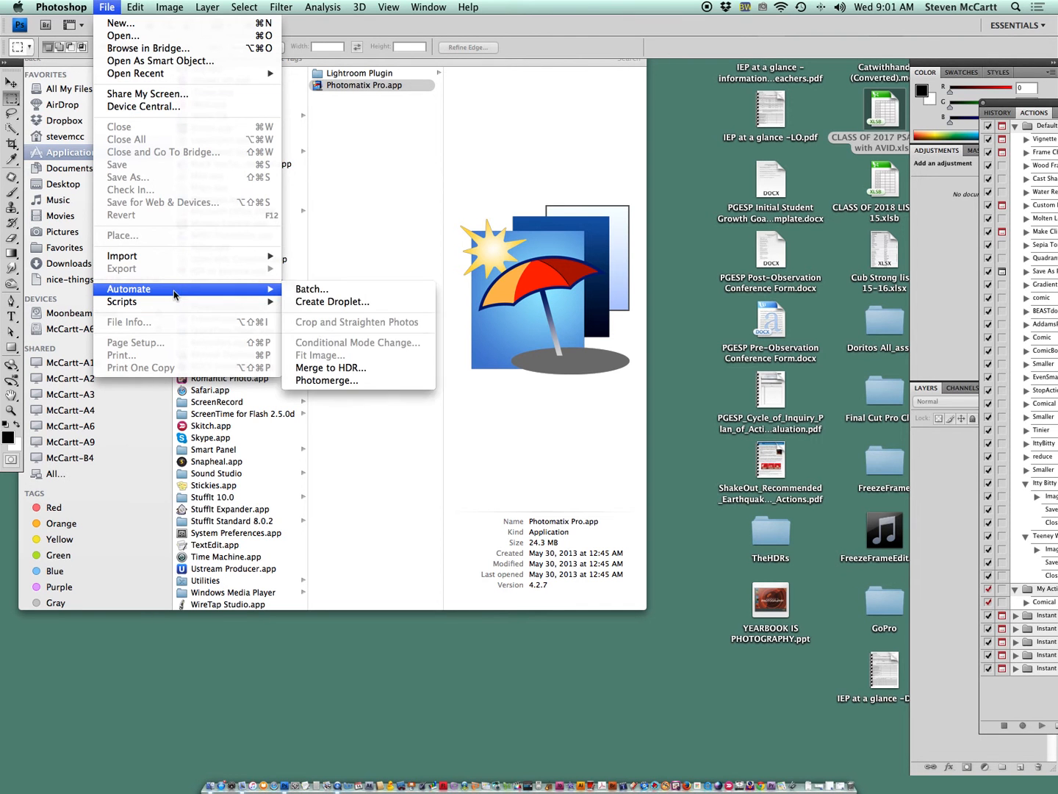
left_click(337, 288)
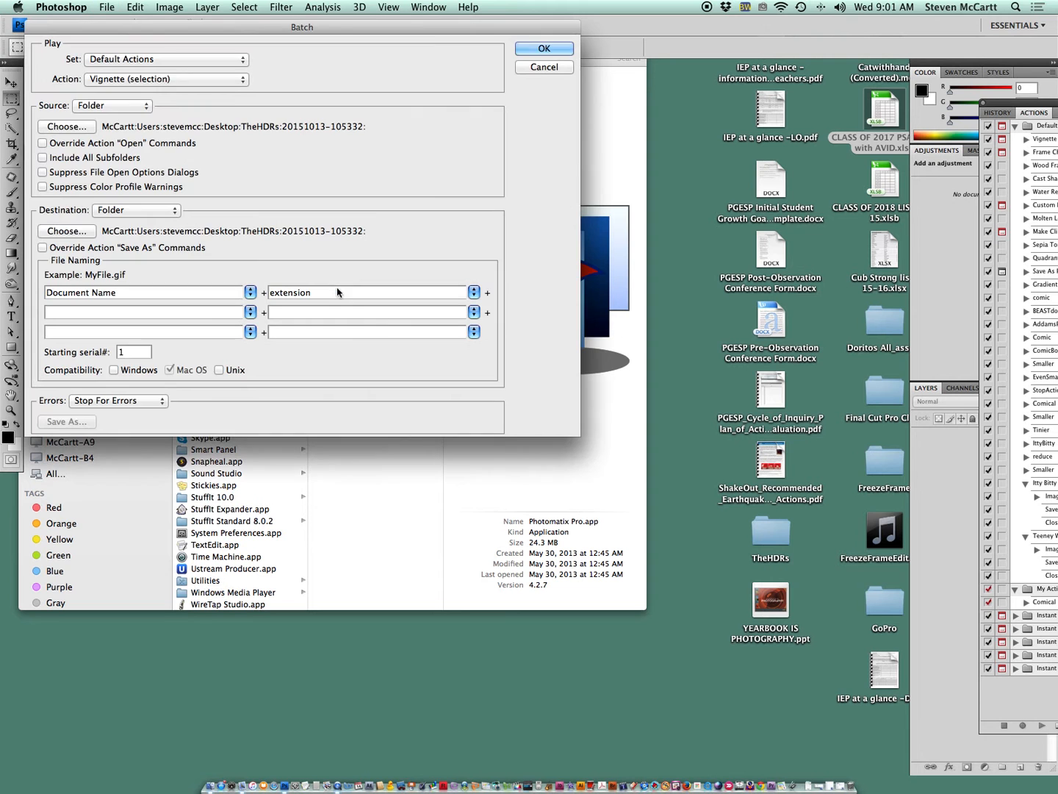
left_click(170, 81)
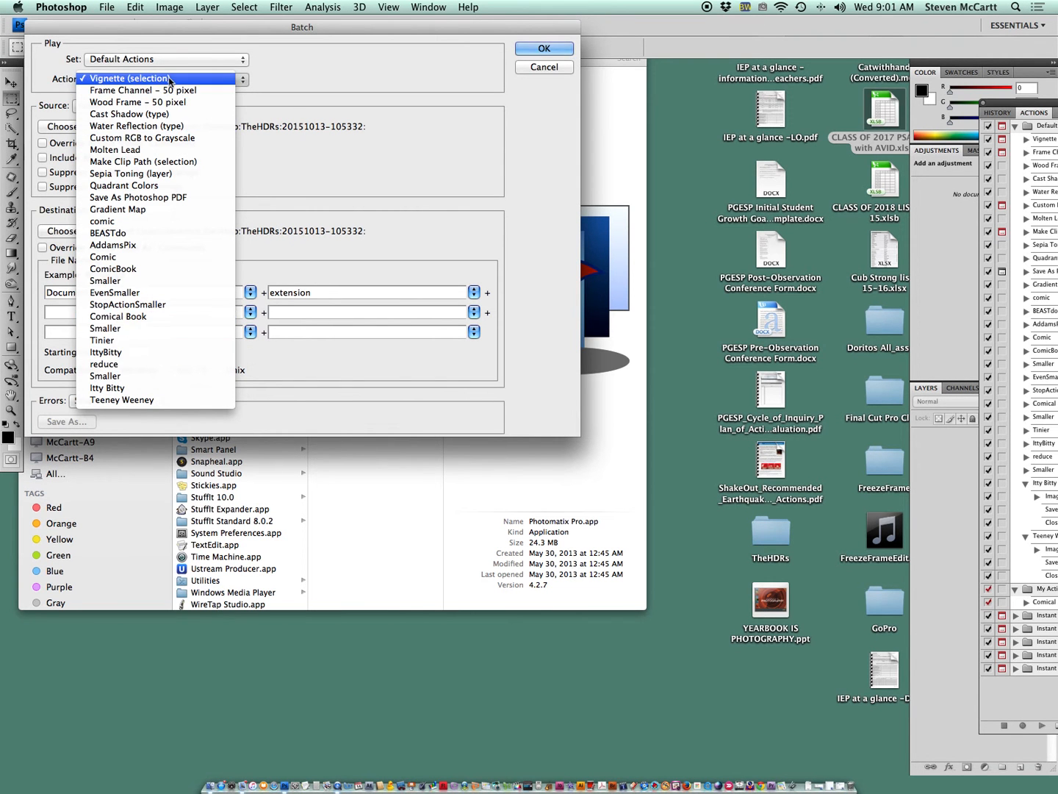
left_click(148, 355)
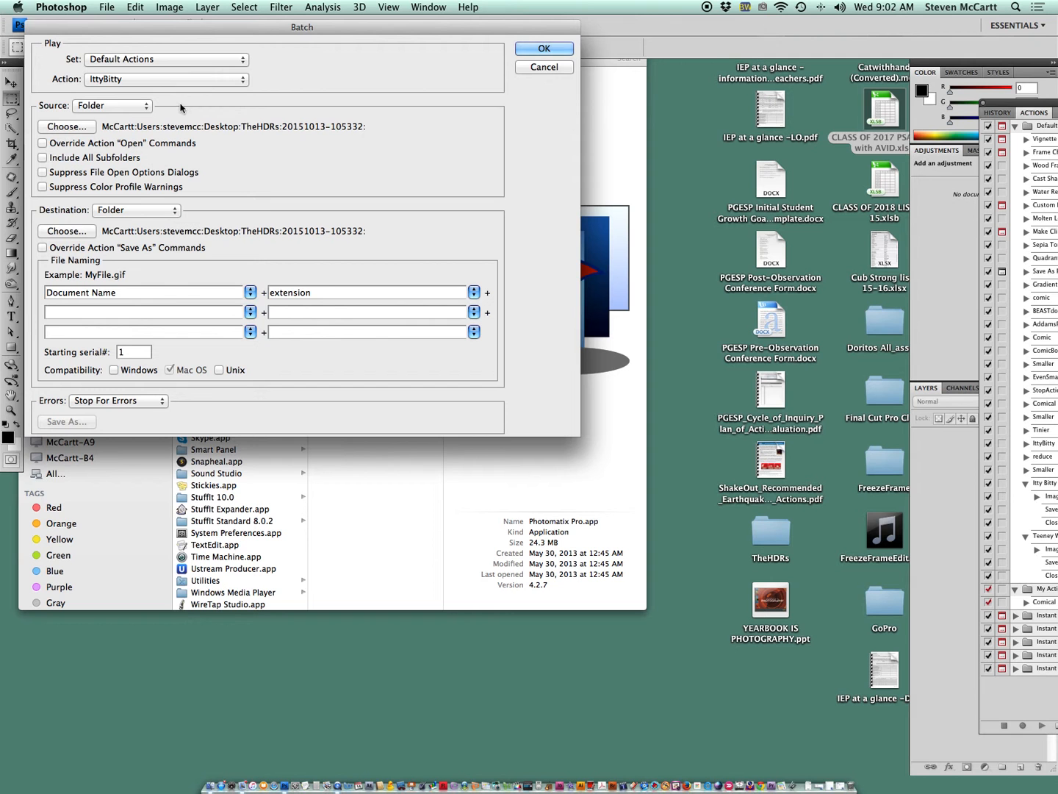
left_click(71, 129)
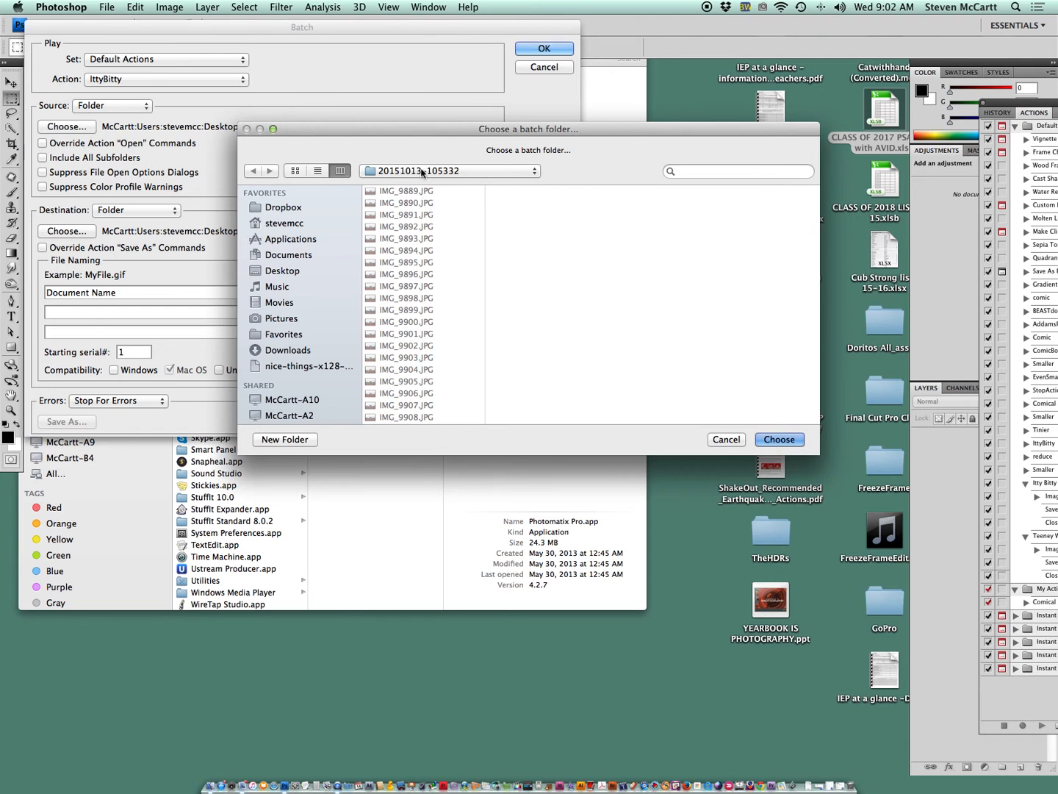
left_click(421, 173)
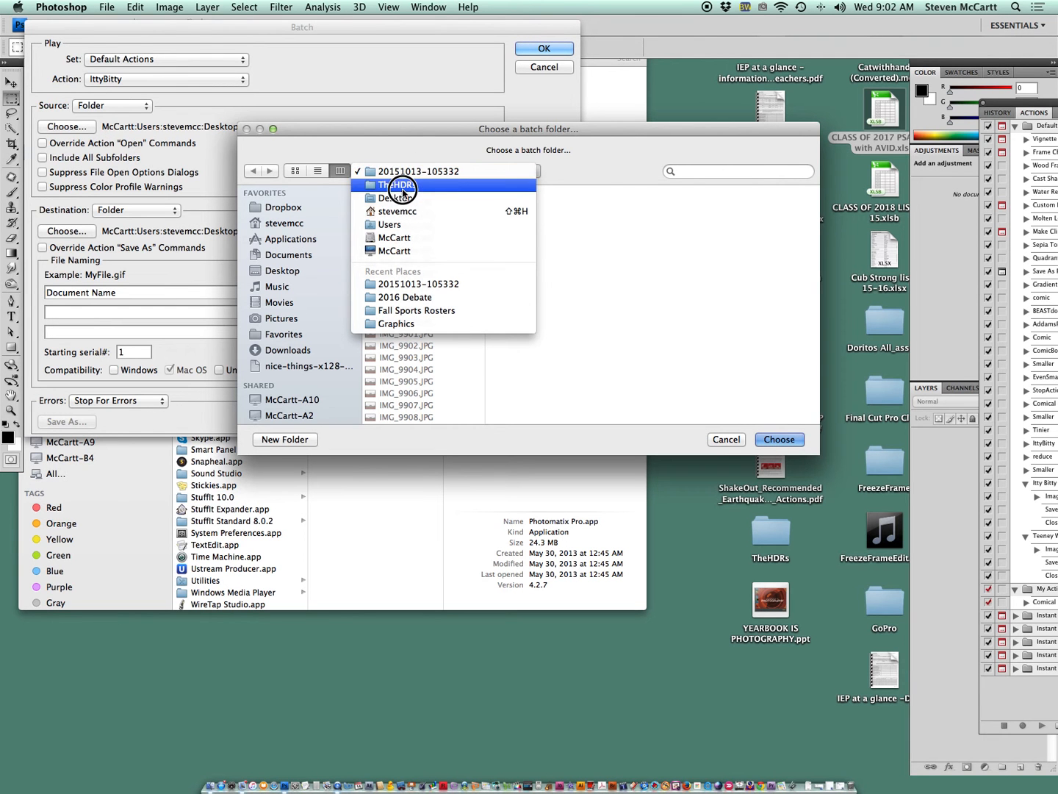
left_click(412, 173)
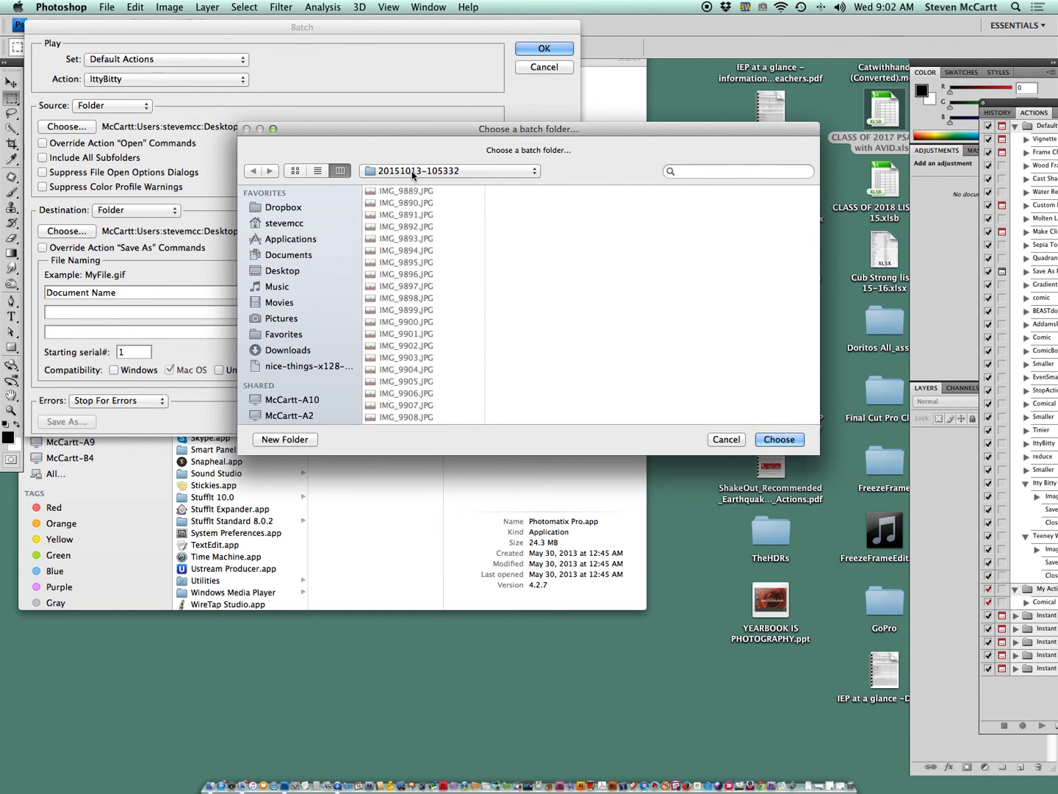
left_click(779, 440)
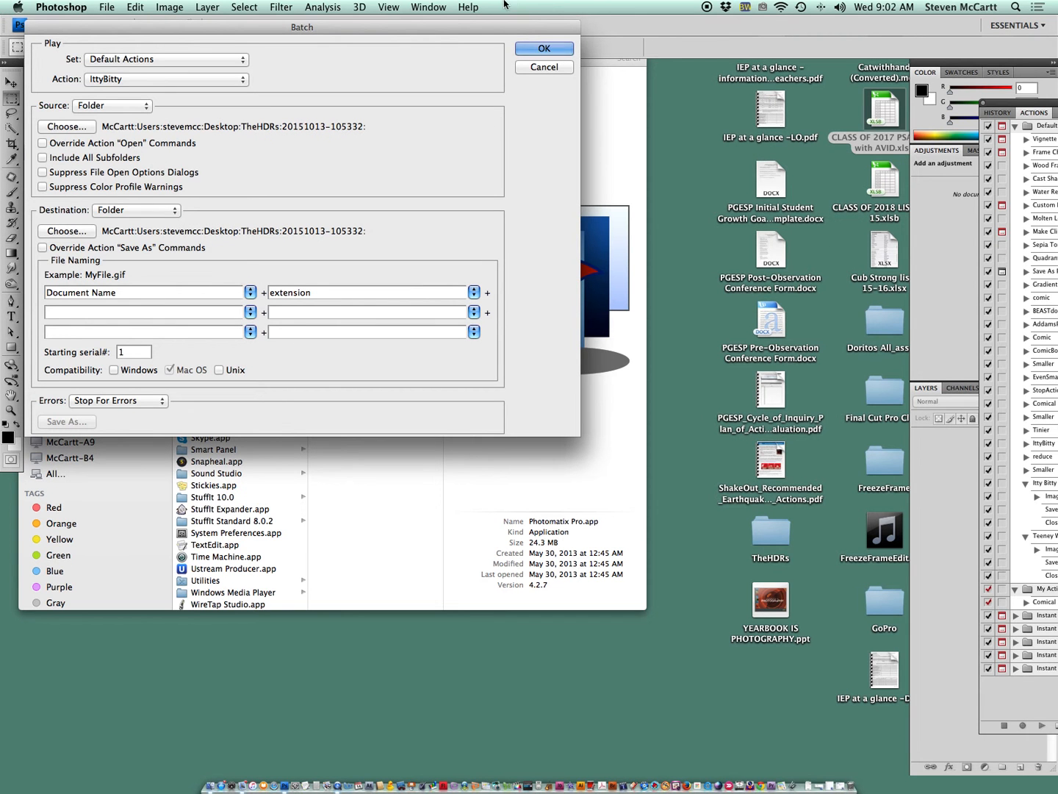
left_click(123, 212)
left_click(131, 189)
left_click(146, 213)
left_click(144, 234)
left_click(65, 232)
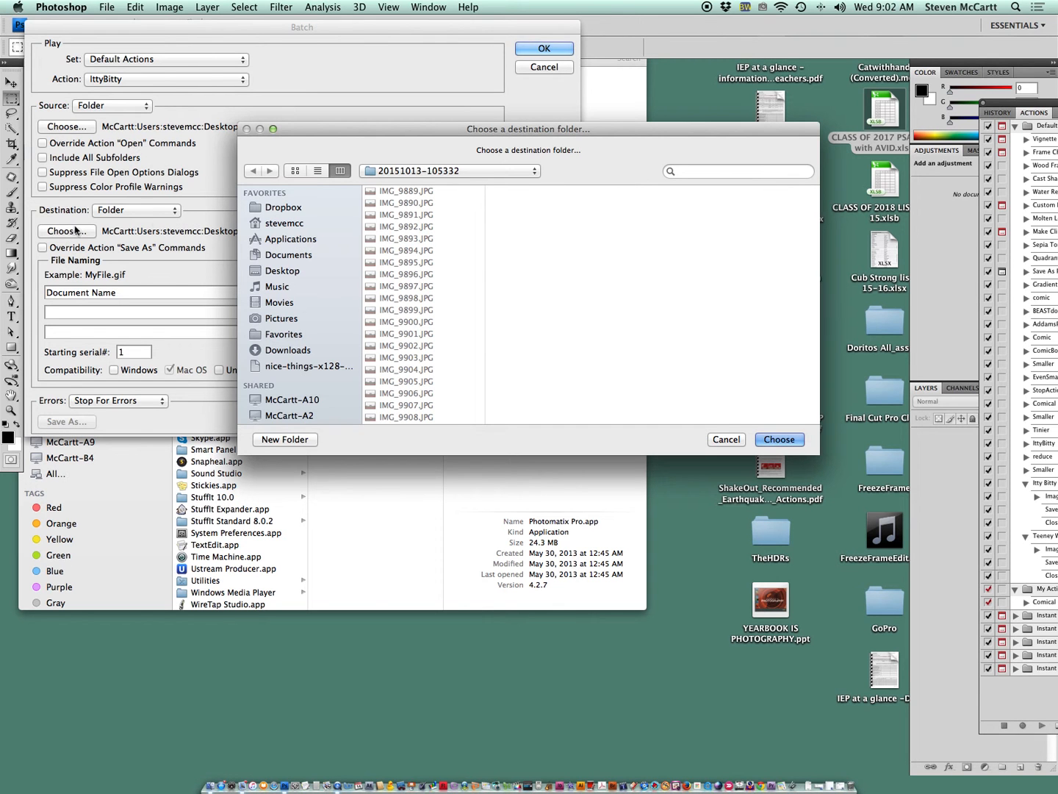
left_click(401, 174)
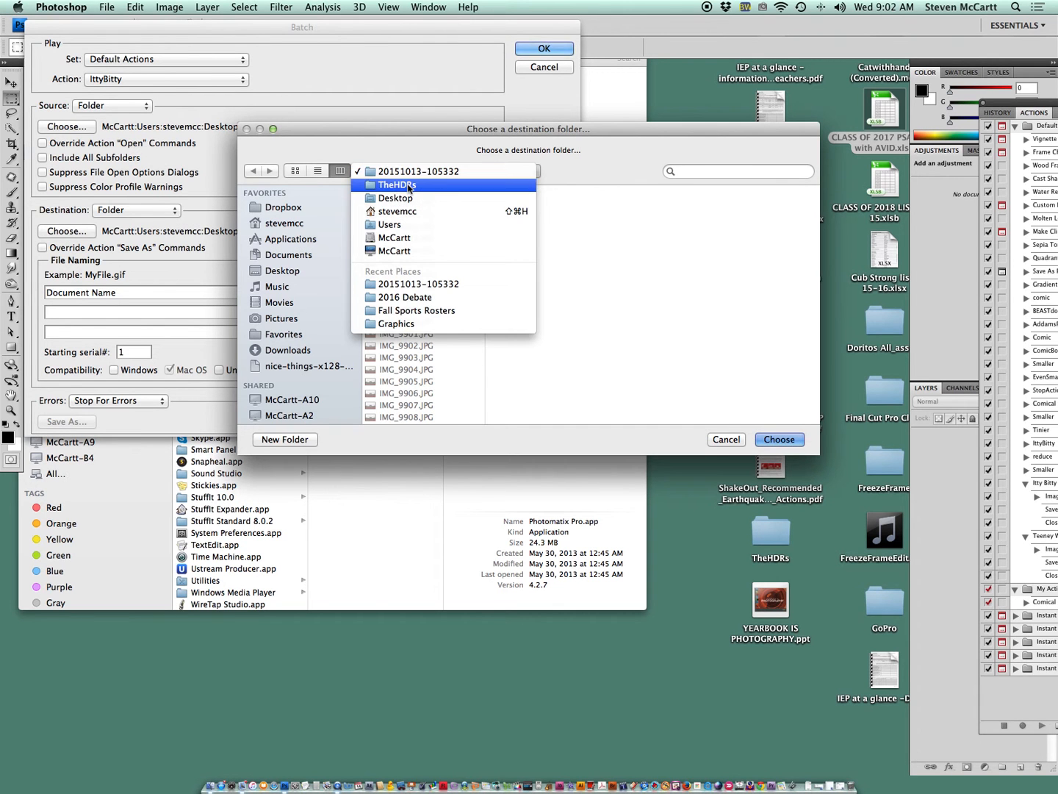
left_click(408, 186)
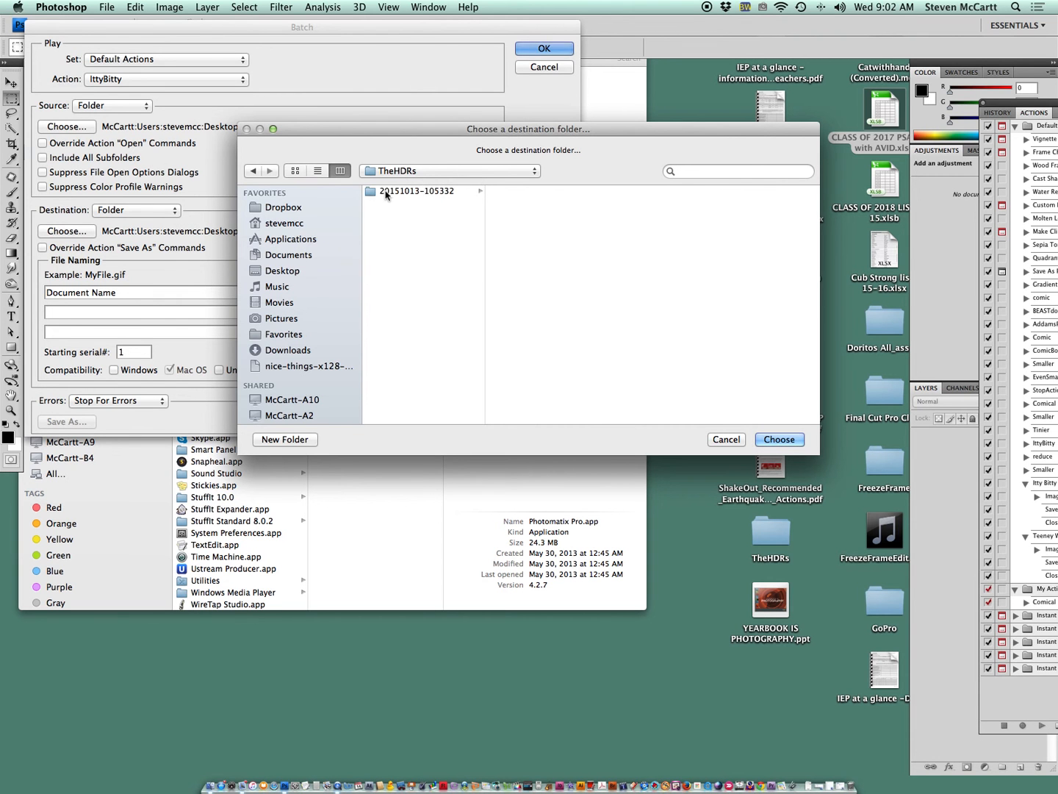
left_click(386, 192)
left_click(775, 440)
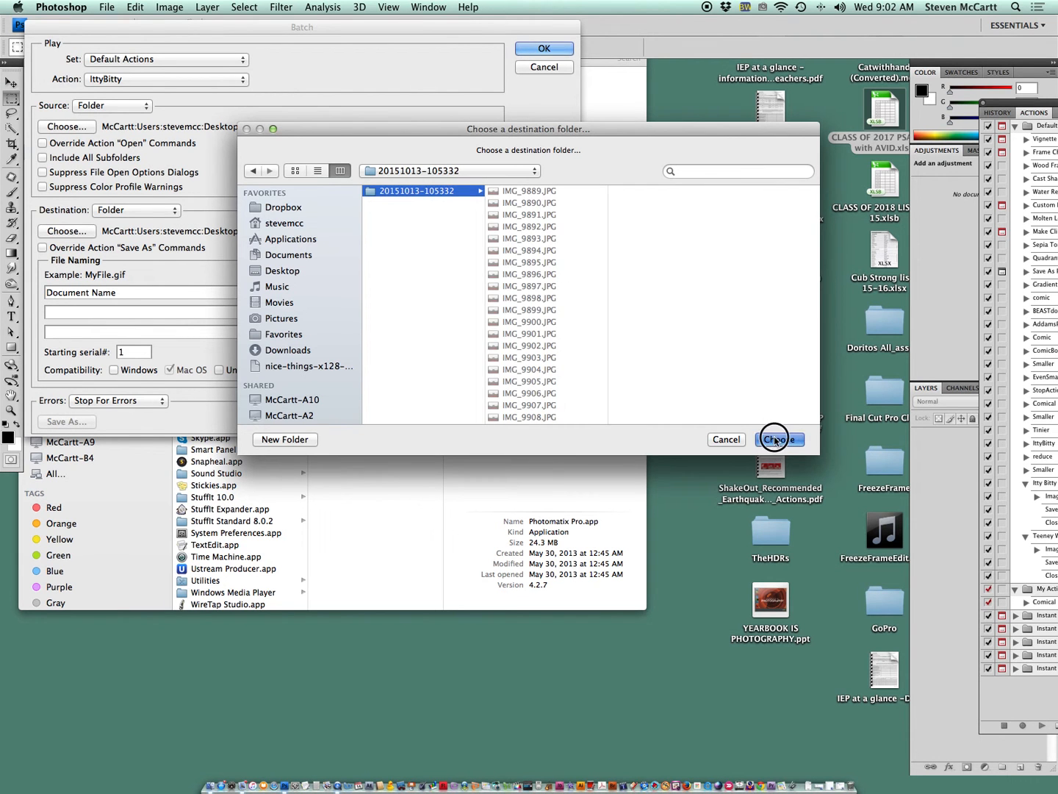
left_click(546, 50)
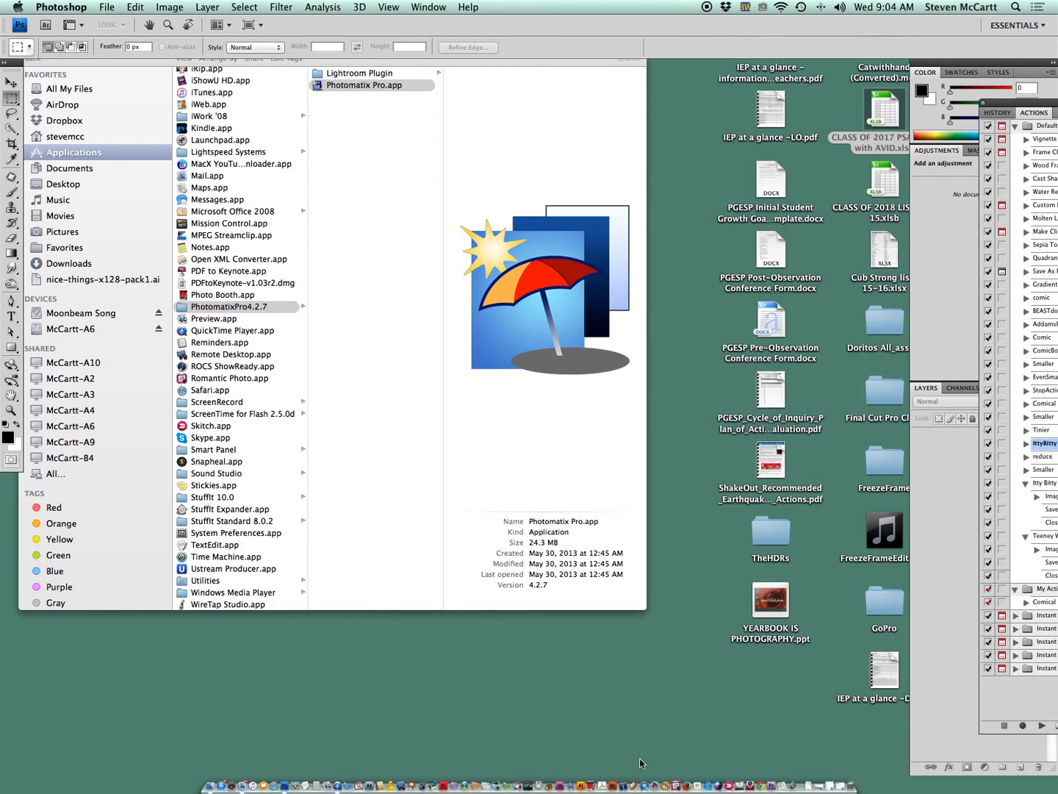
Step: Quit Photoshop and launch Photomatix Pro from the PhotomatixPro4.2.7 folder, continuing with the trial version
left_click(61, 8)
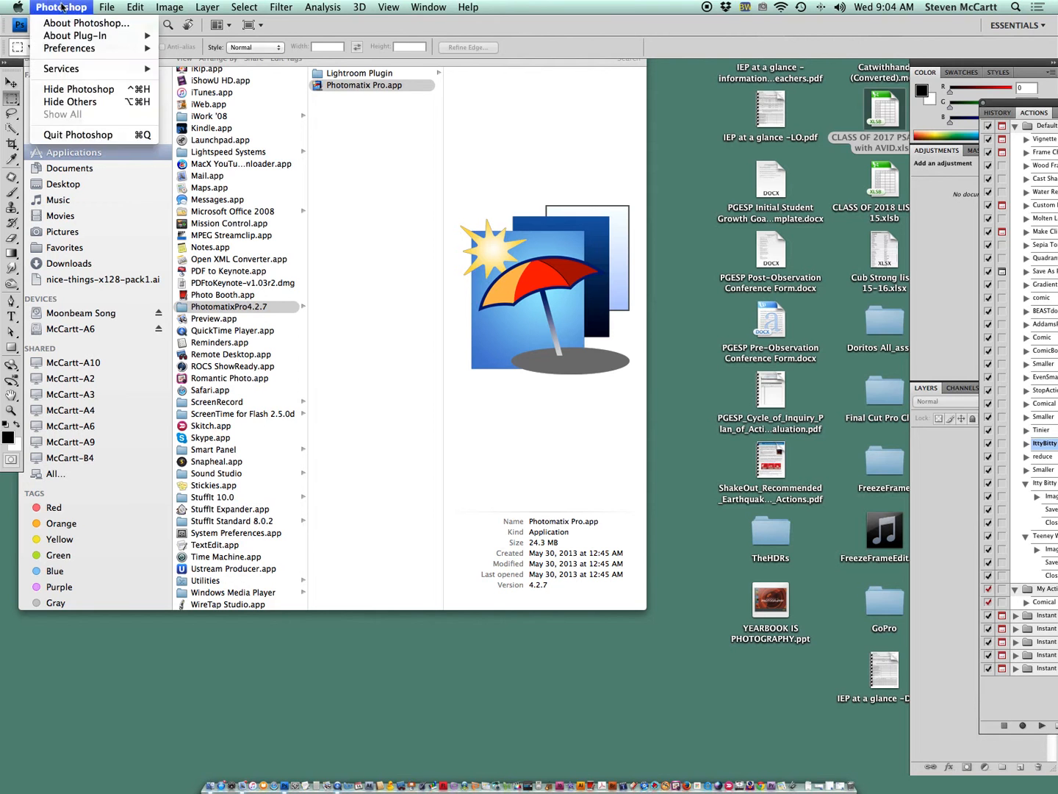
left_click(87, 135)
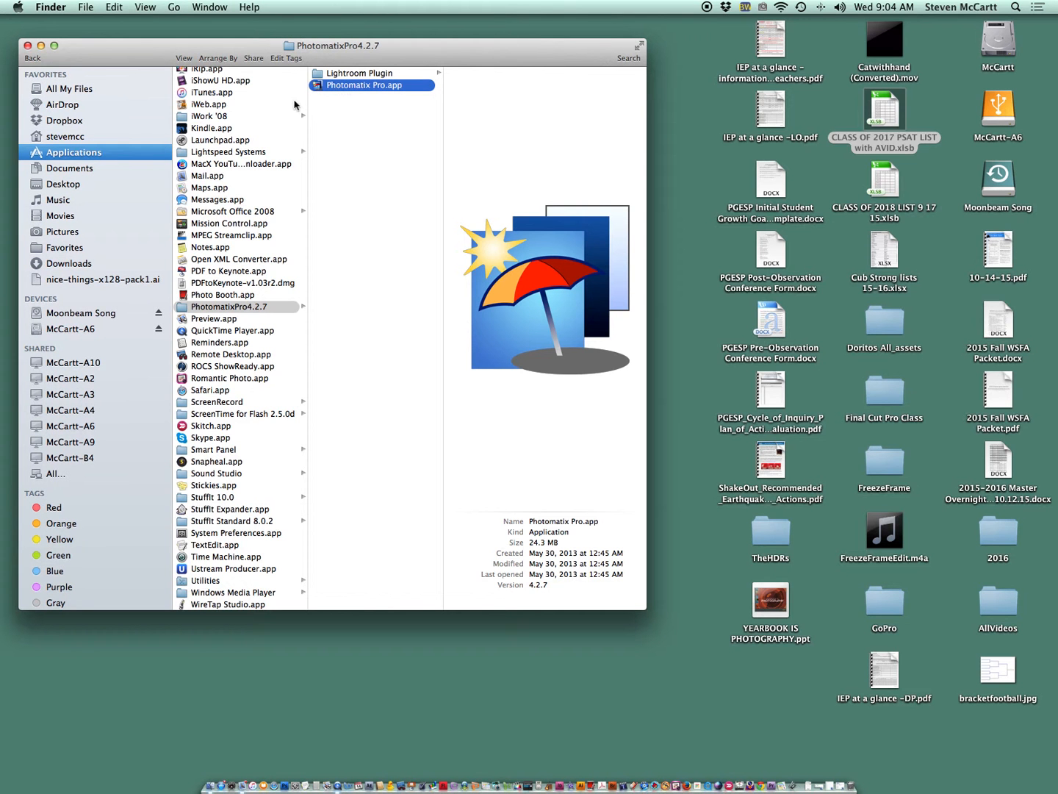
left_click_drag(317, 88, 317, 86)
double_click(317, 86)
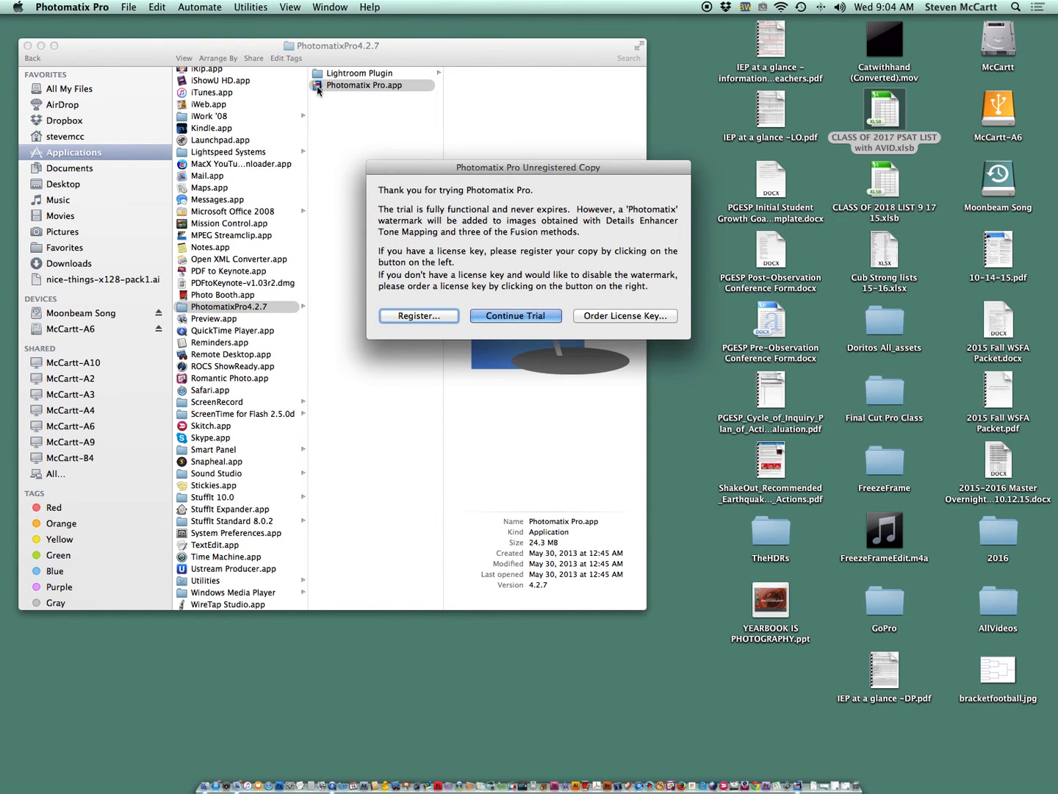
left_click(512, 316)
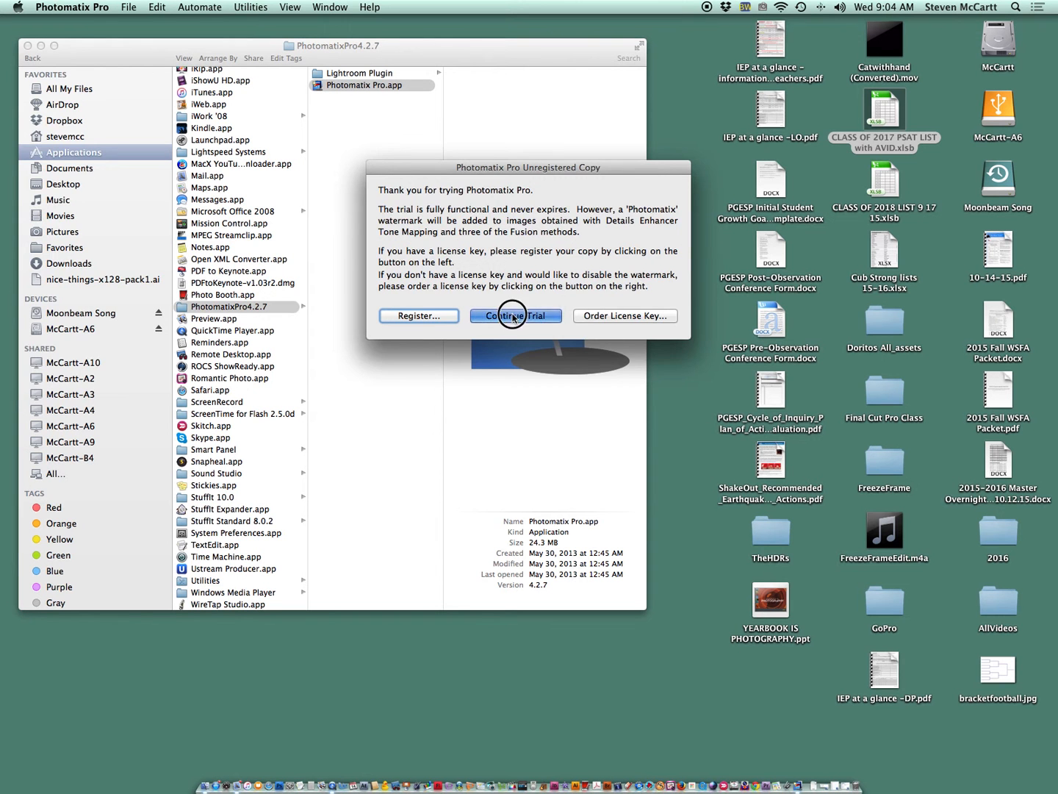
left_click_drag(111, 112, 157, 84)
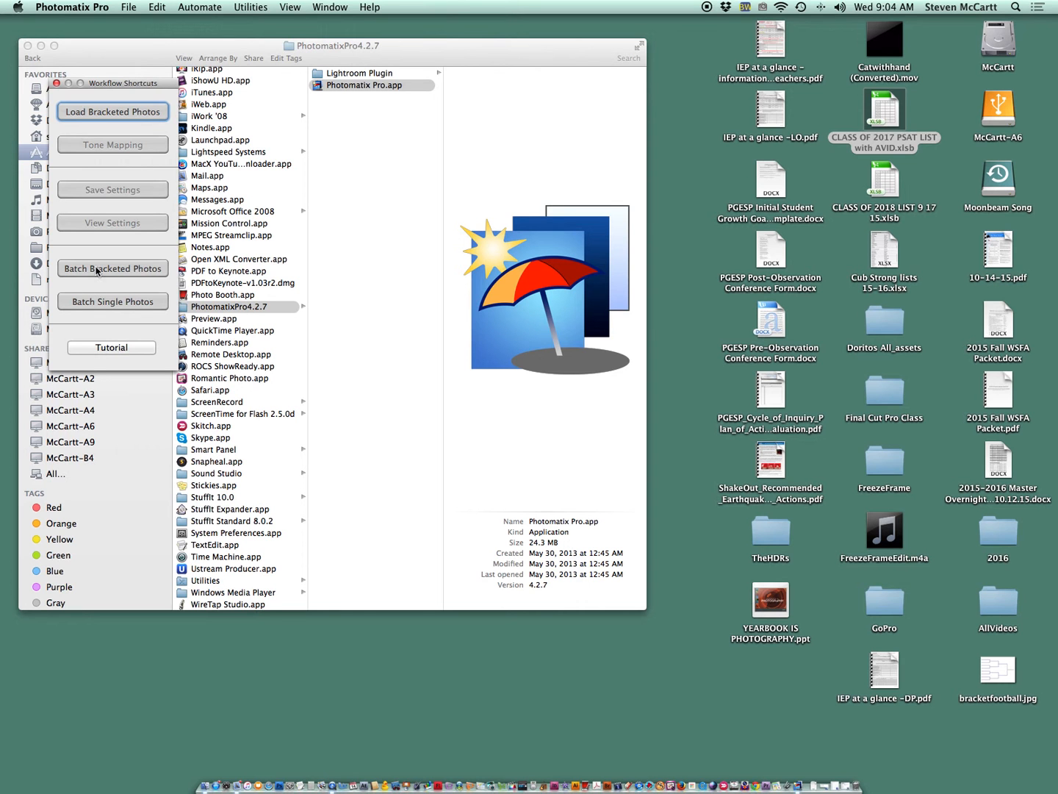
Step: Set up a batch of bracketed photos that merges into a 32-bit HDR file, with All images at a time
left_click(137, 269)
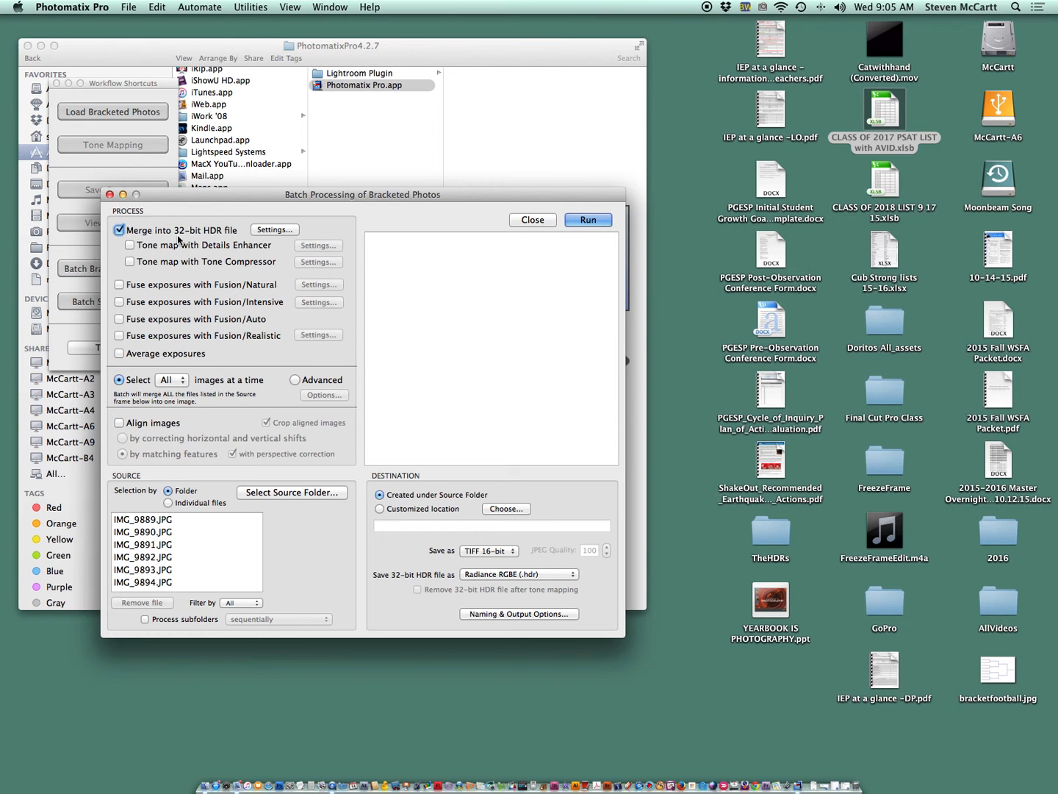
left_click(119, 229)
left_click(183, 380)
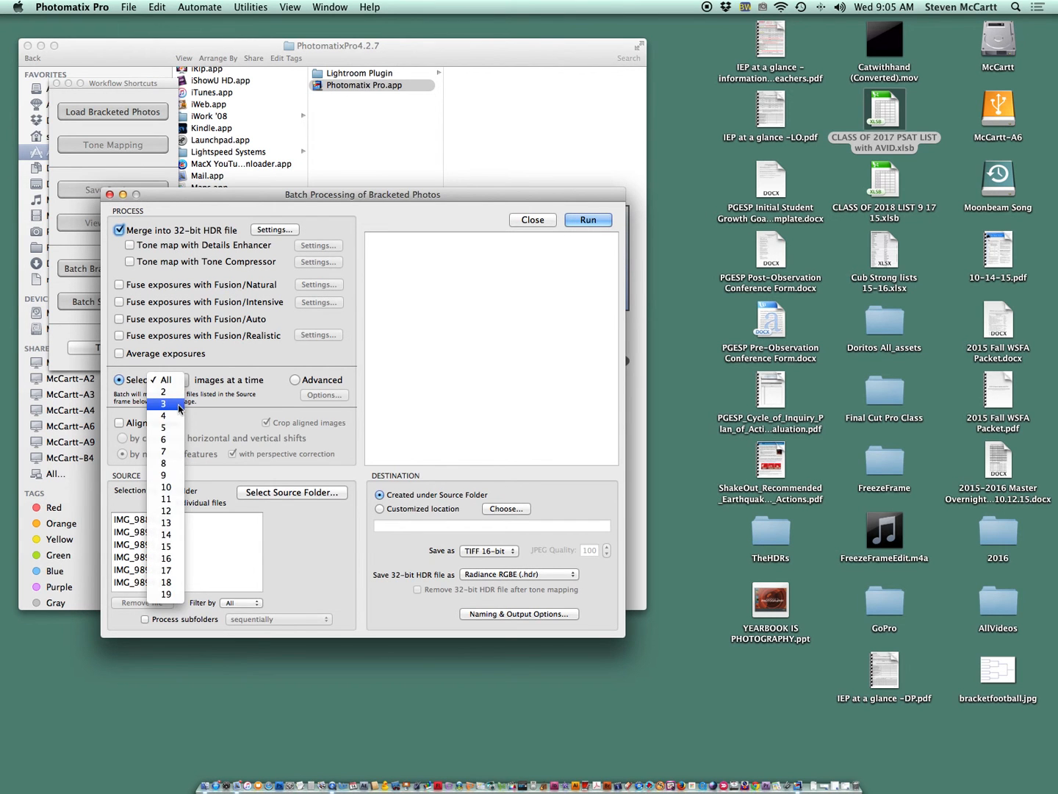
left_click(178, 403)
left_click(179, 382)
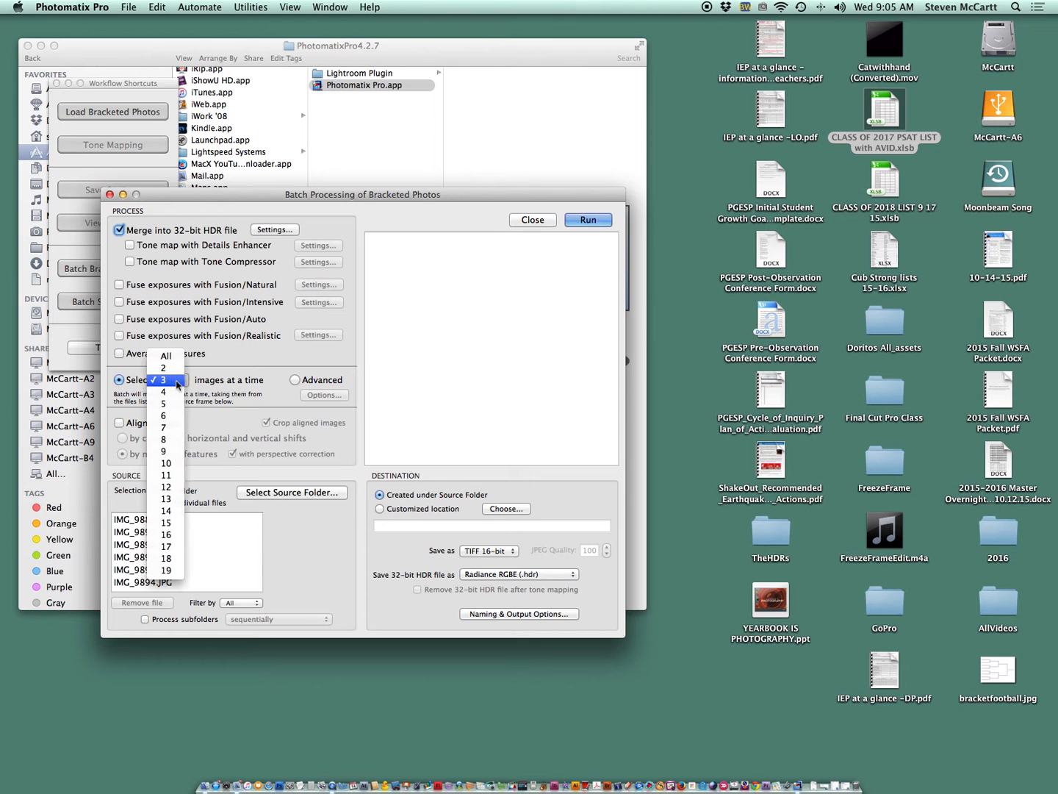
left_click(181, 360)
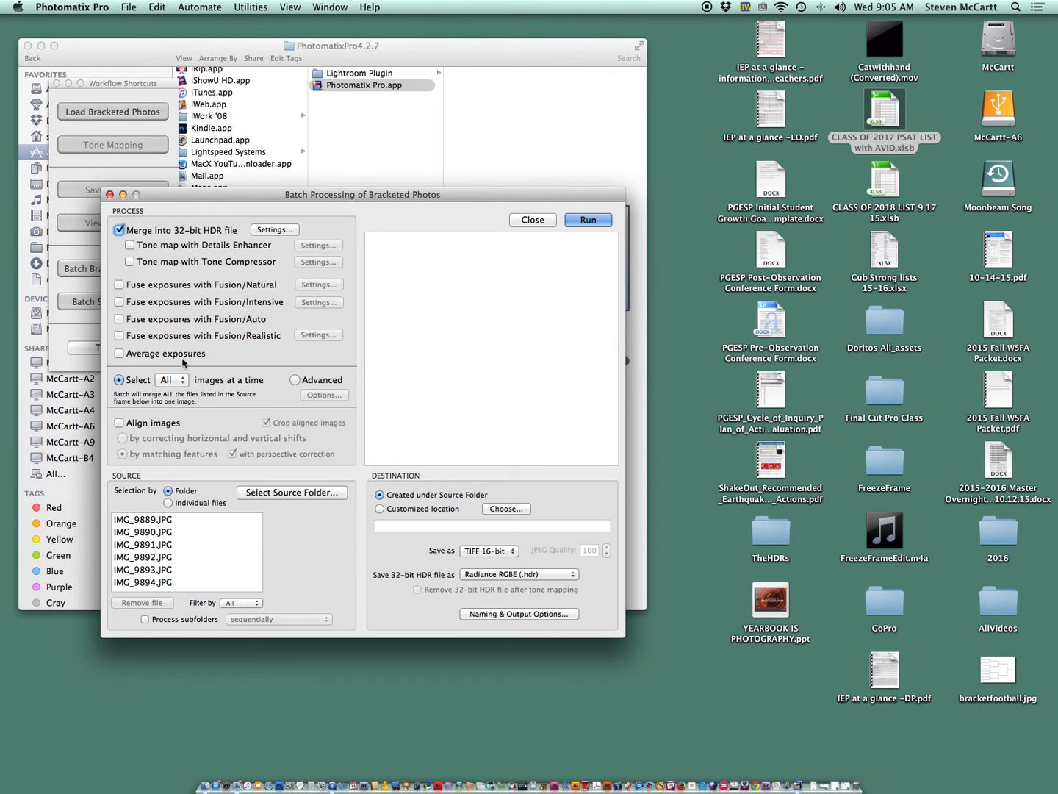
left_click(304, 494)
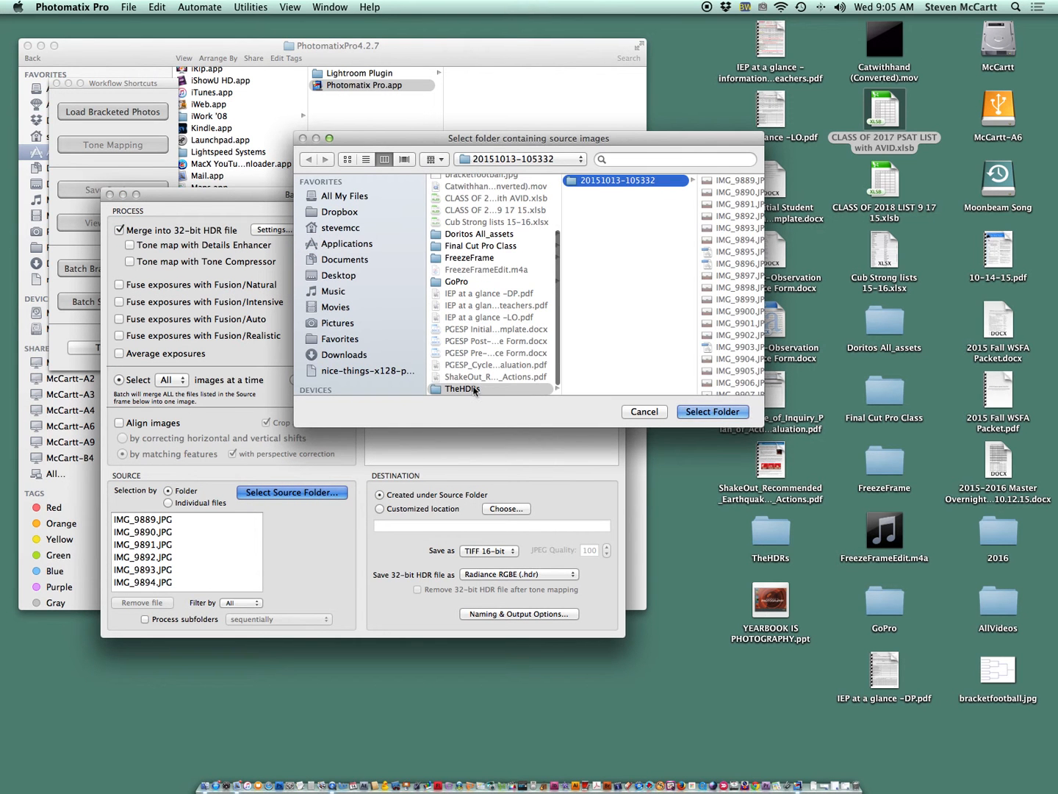
left_click(476, 388)
left_click(627, 181)
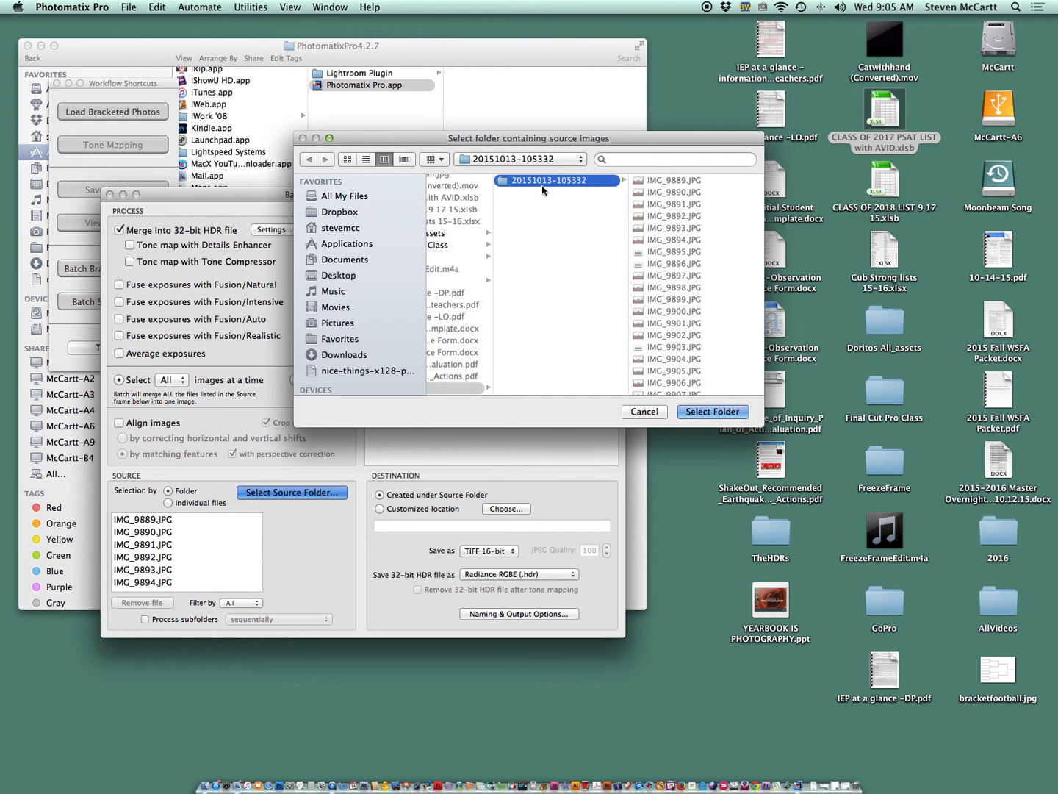
left_click(711, 411)
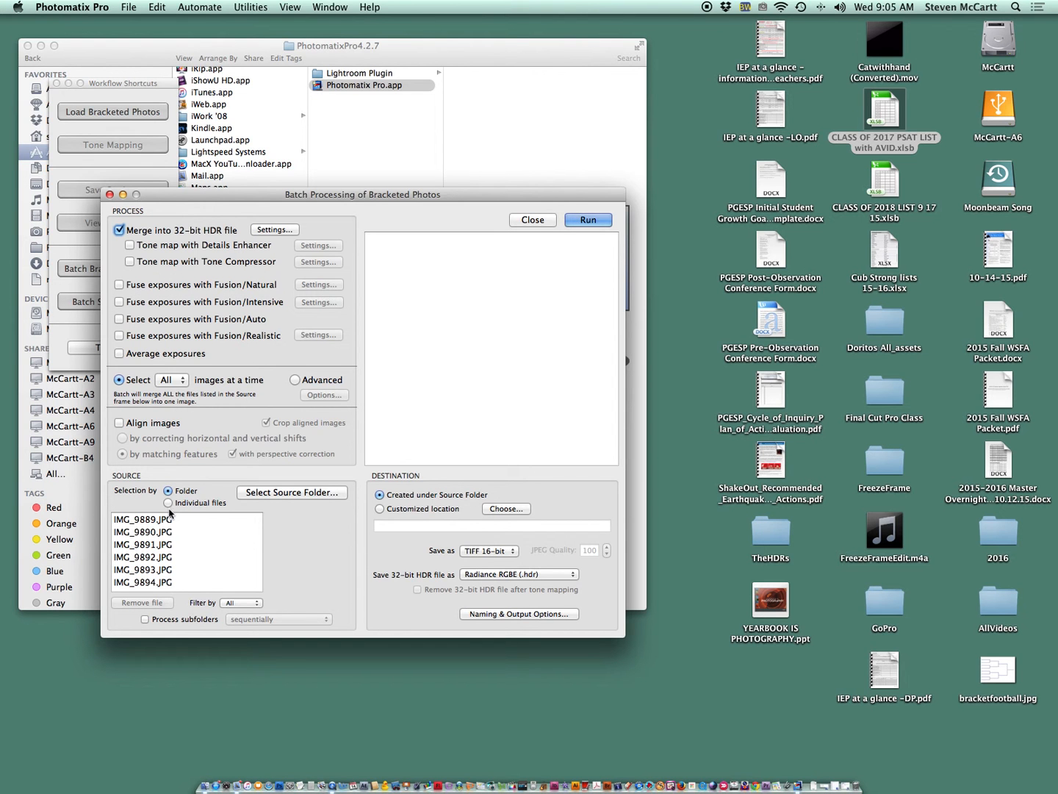
left_click(588, 221)
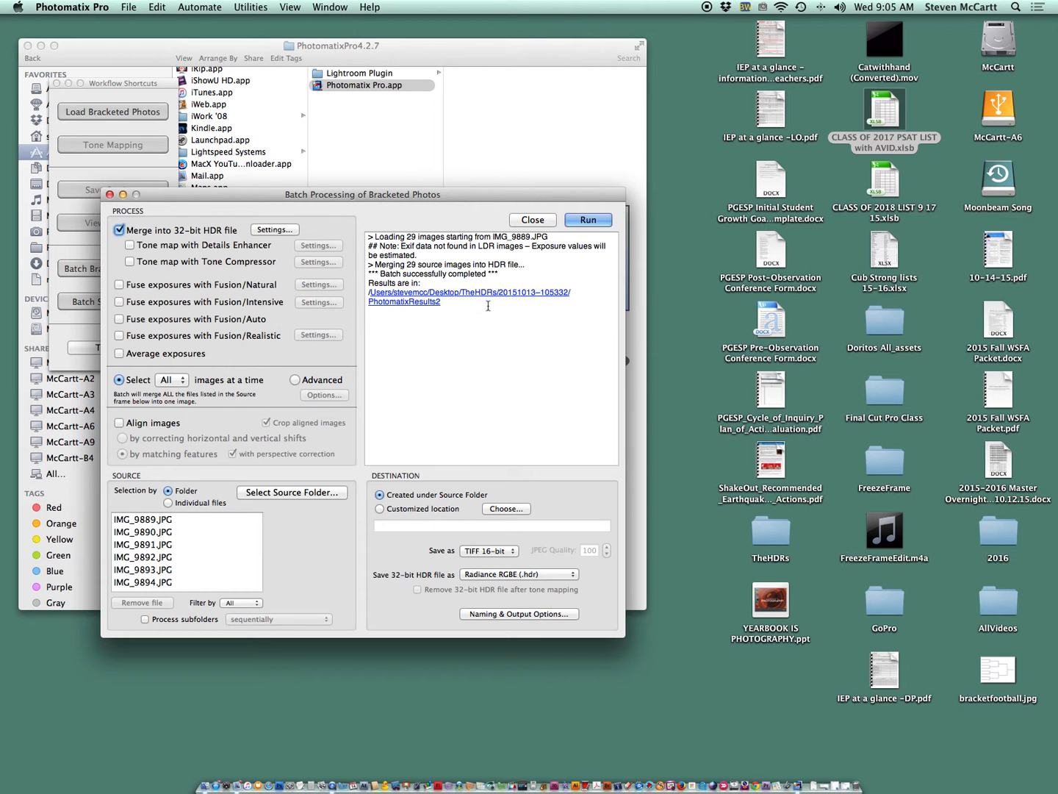
Step: Show the batch's results folder in an enlarged window and open IMG_9889And28more.hdr with Photomatix Pro
left_click(417, 298)
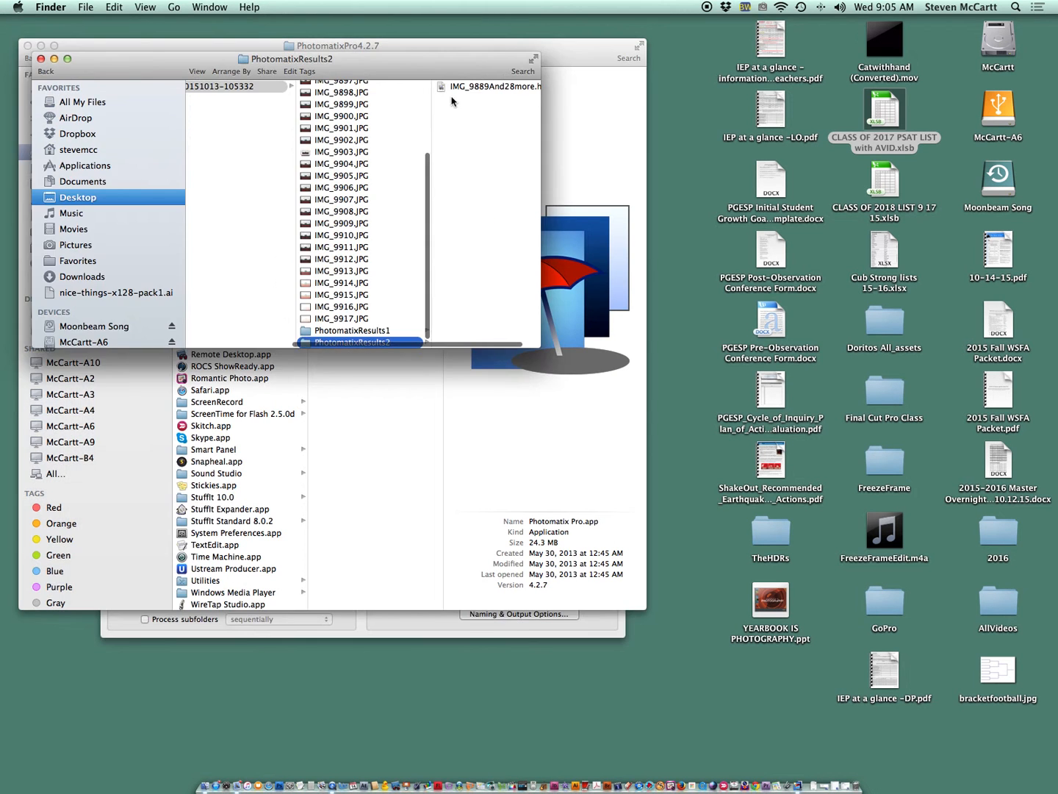
left_click(441, 58)
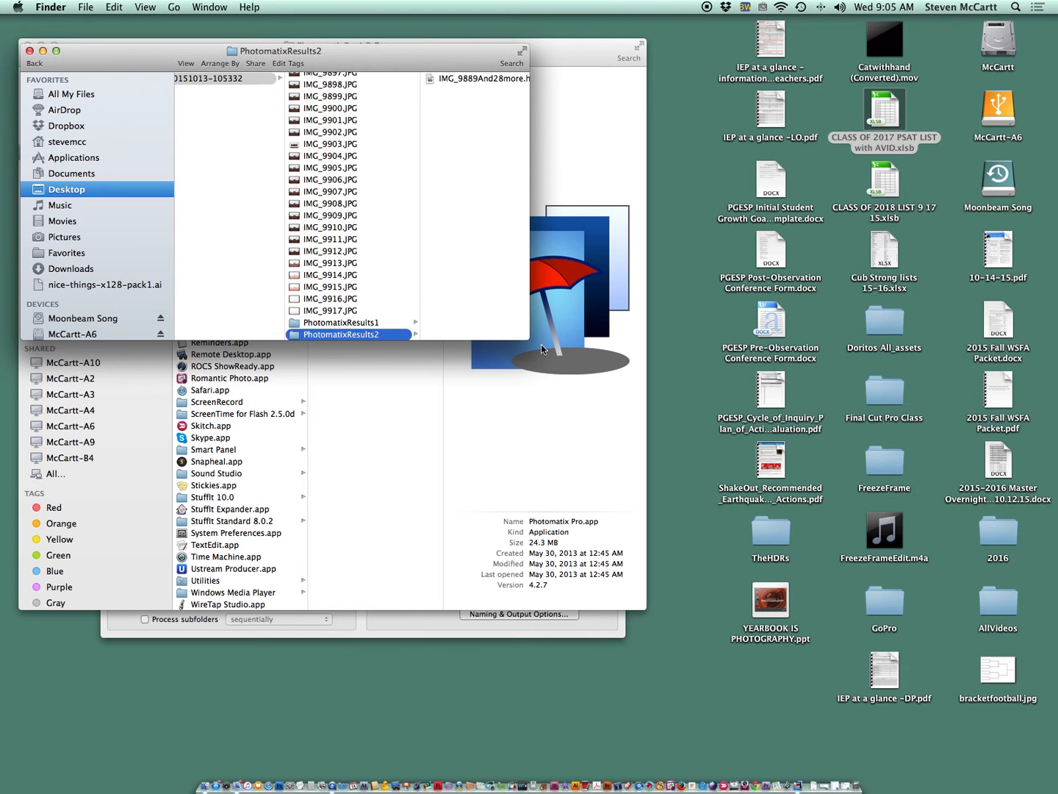
left_click_drag(529, 339, 704, 480)
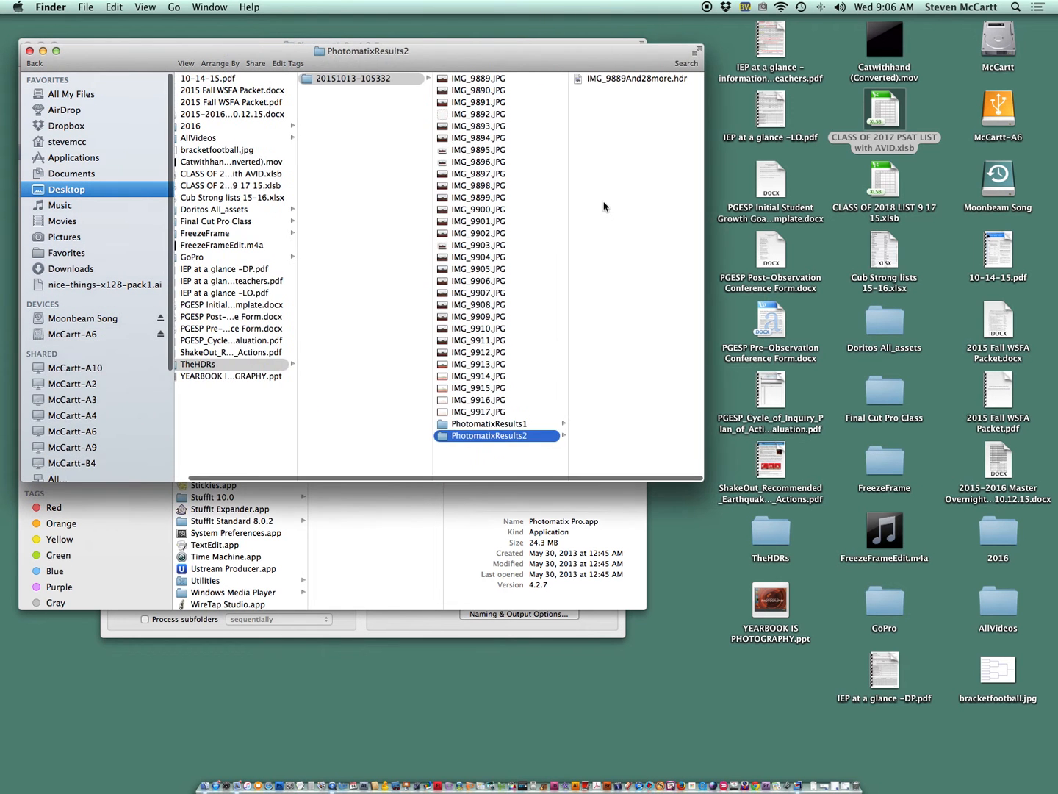
right_click(578, 82)
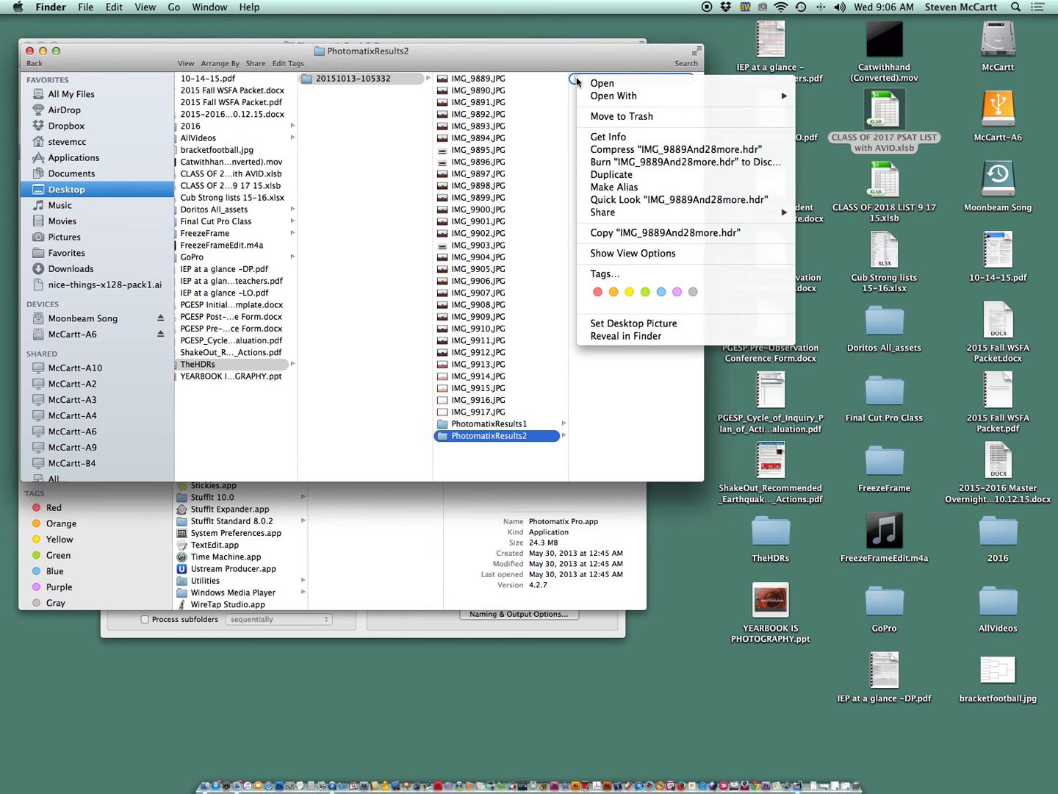
mouse_move(605, 95)
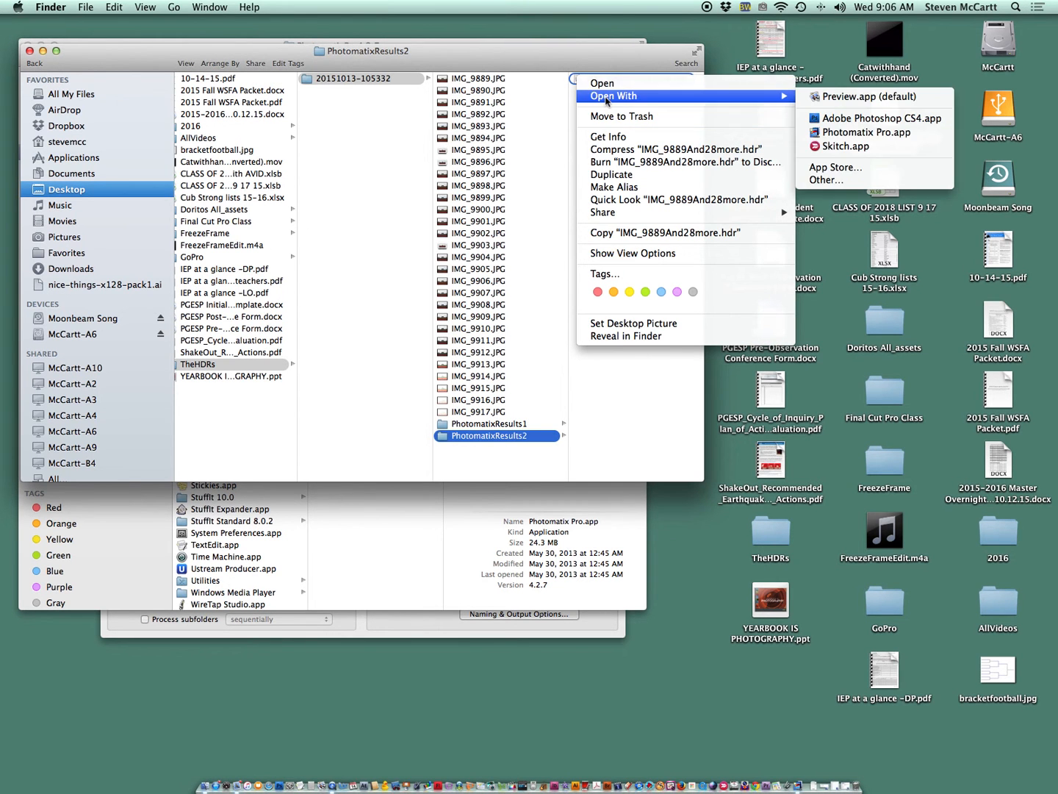
left_click(836, 135)
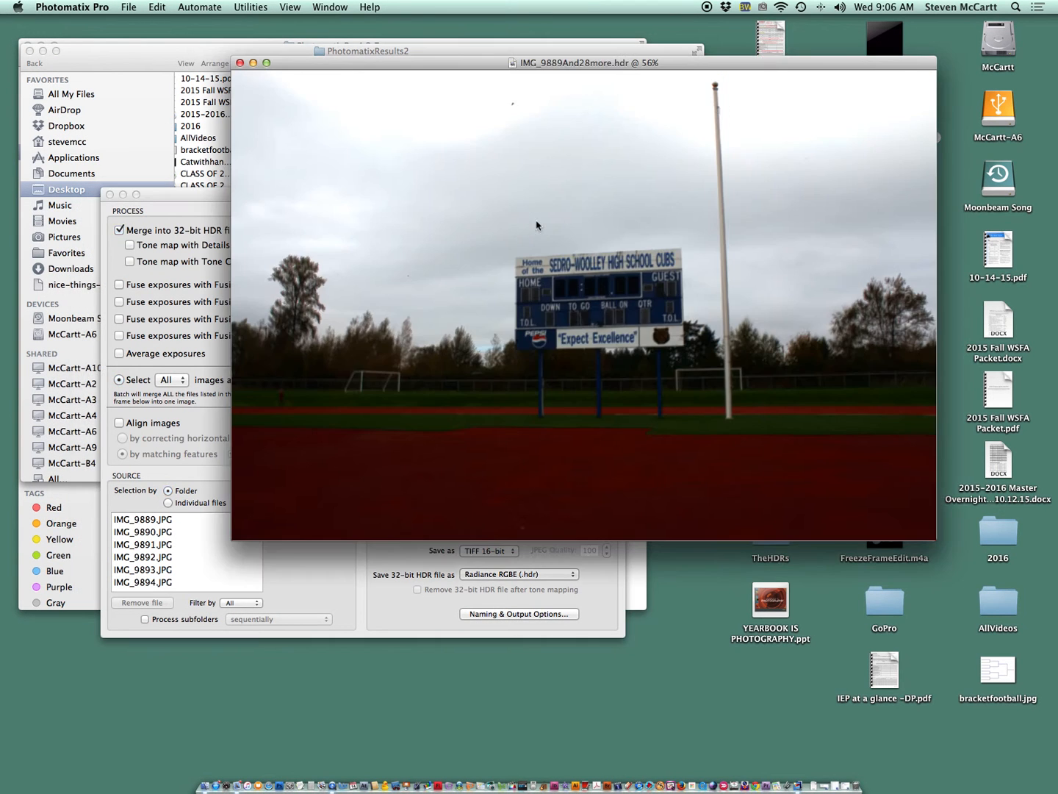
Step: Shift the HDR image window slightly and close the Batch Processing of Bracketed Photos window
left_click_drag(371, 62, 345, 56)
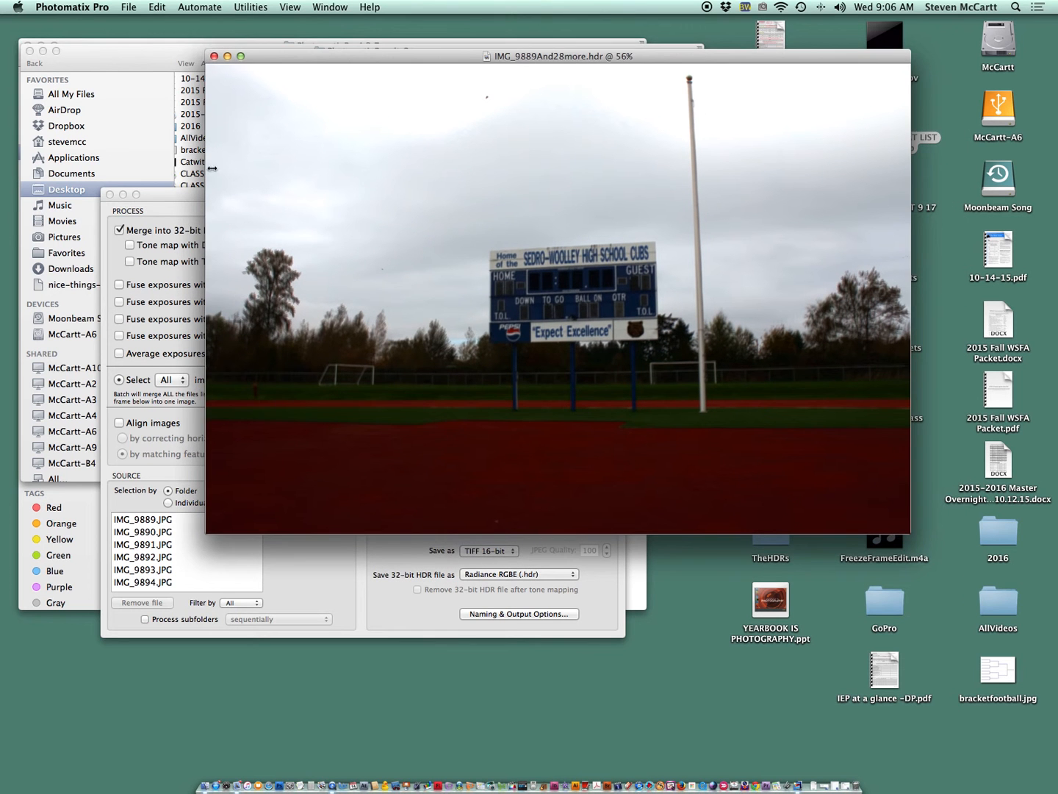
left_click(156, 194)
left_click(534, 226)
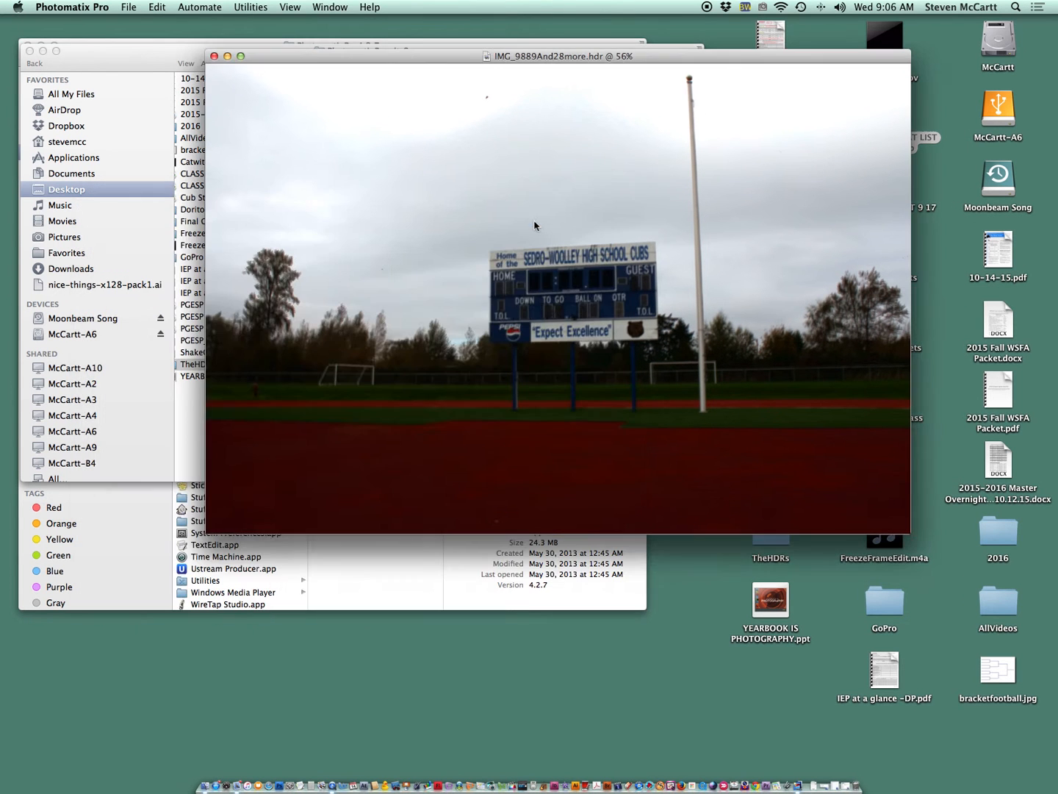
Step: Show the HDR Viewer for the merged image and move the viewer and image windows apart to uncover the Workflow Shortcuts
left_click_drag(404, 57, 359, 58)
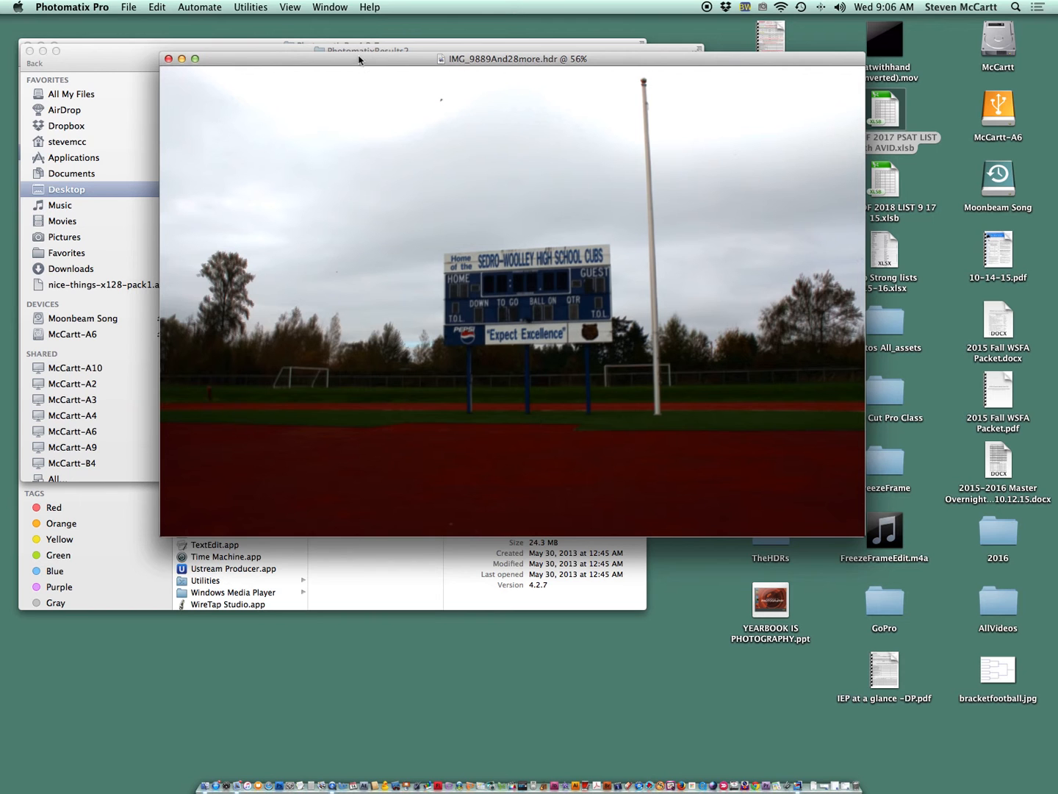
left_click(101, 8)
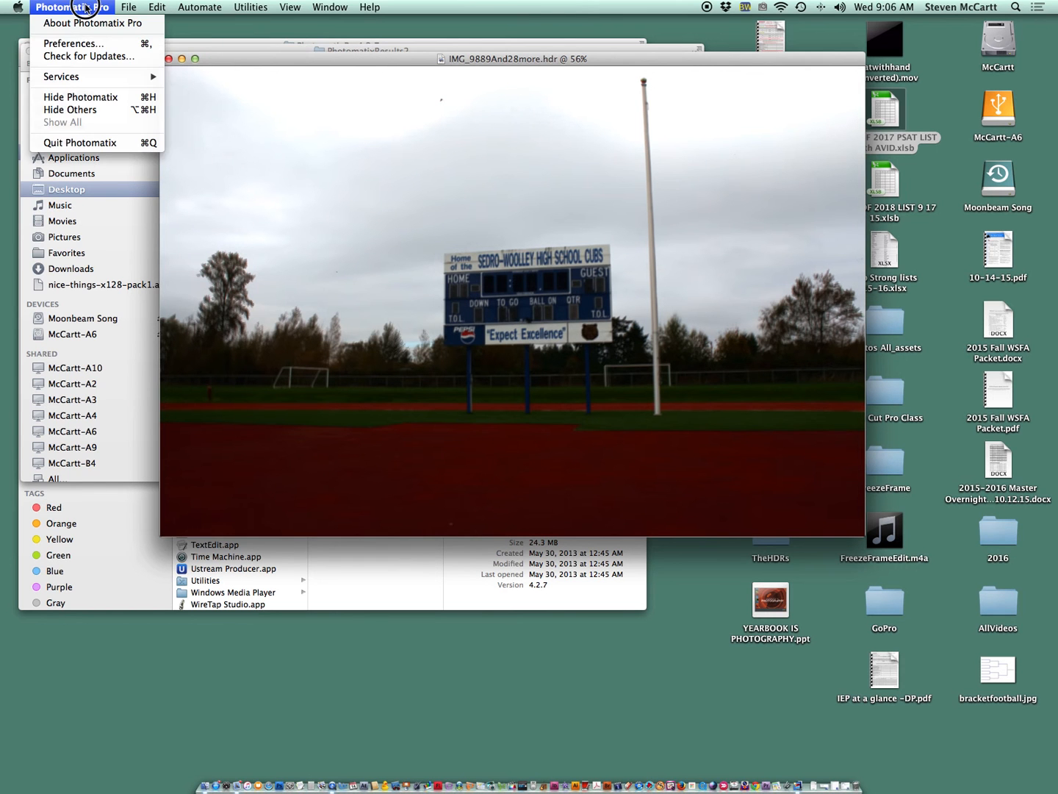
left_click(125, 7)
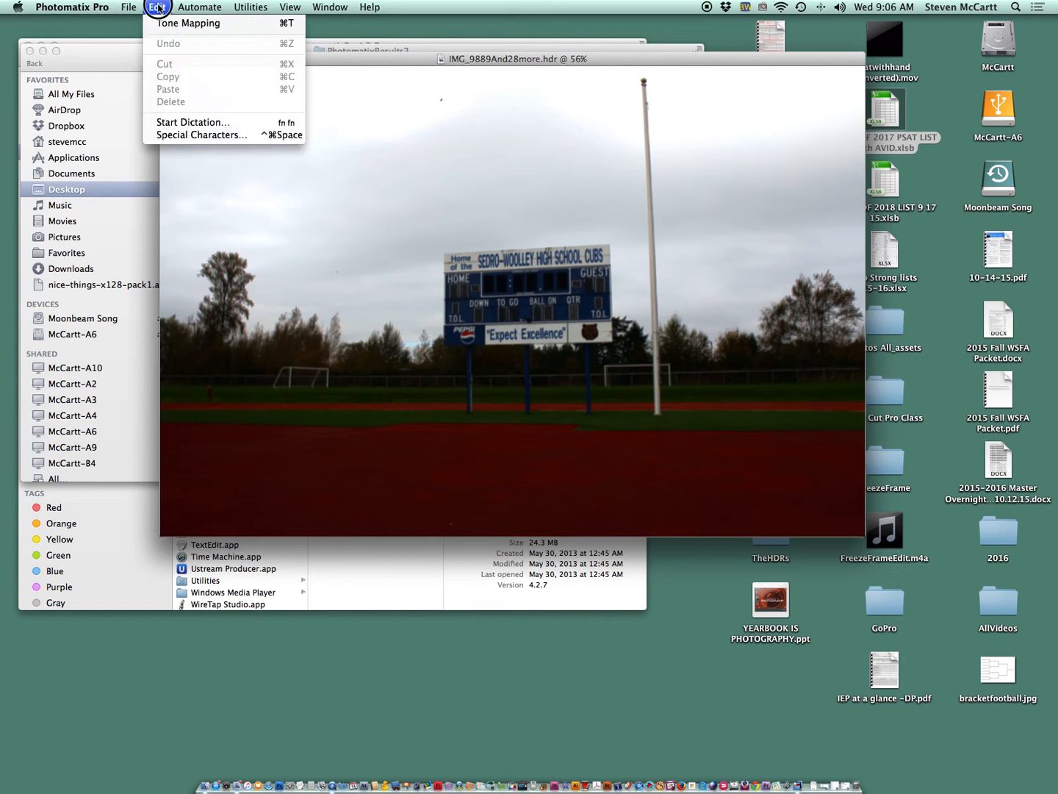
left_click(262, 8)
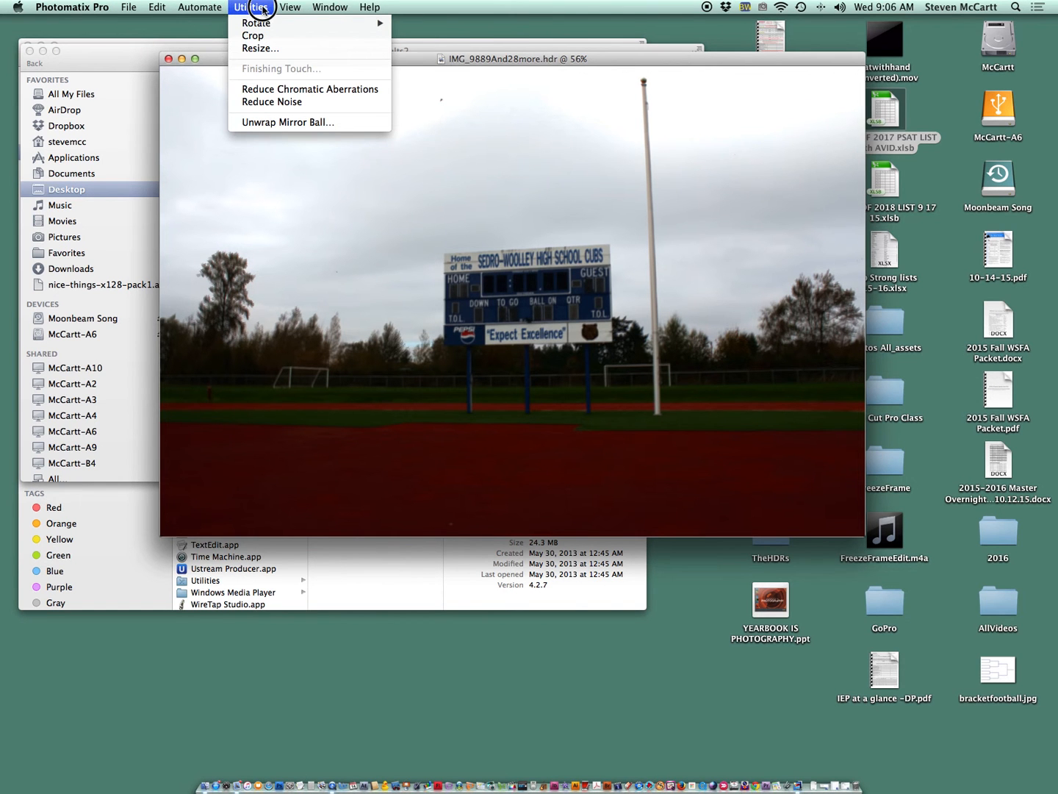
left_click(329, 8)
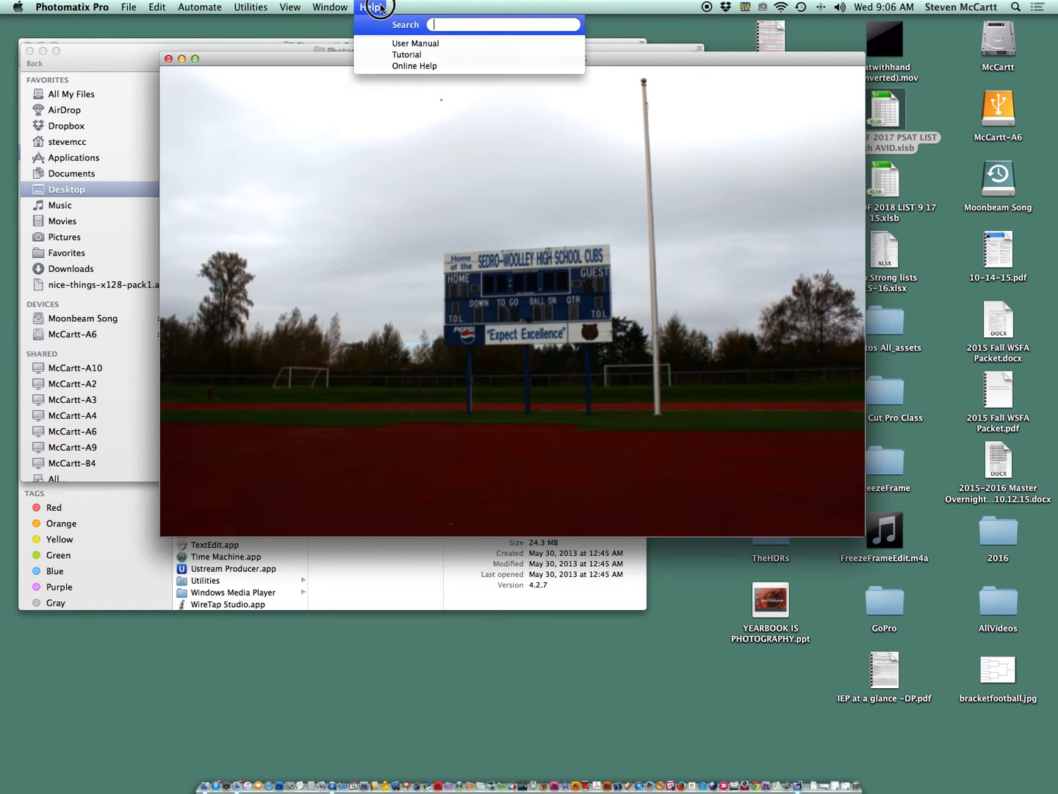
left_click(294, 8)
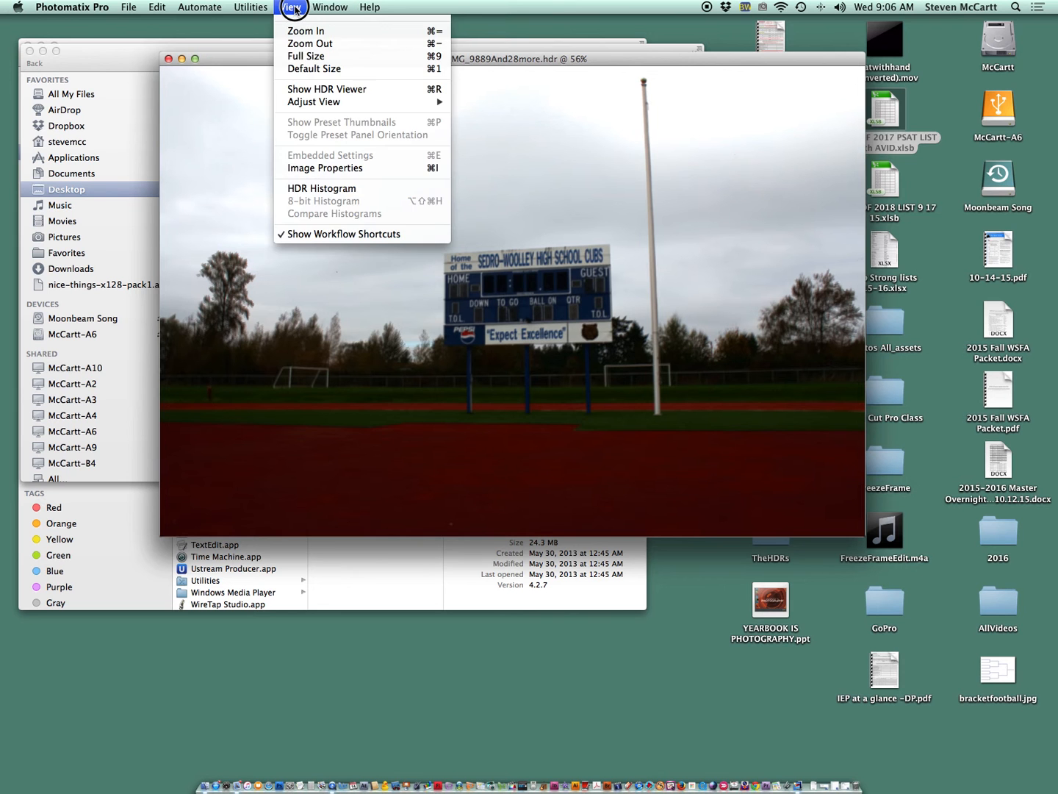
left_click(305, 89)
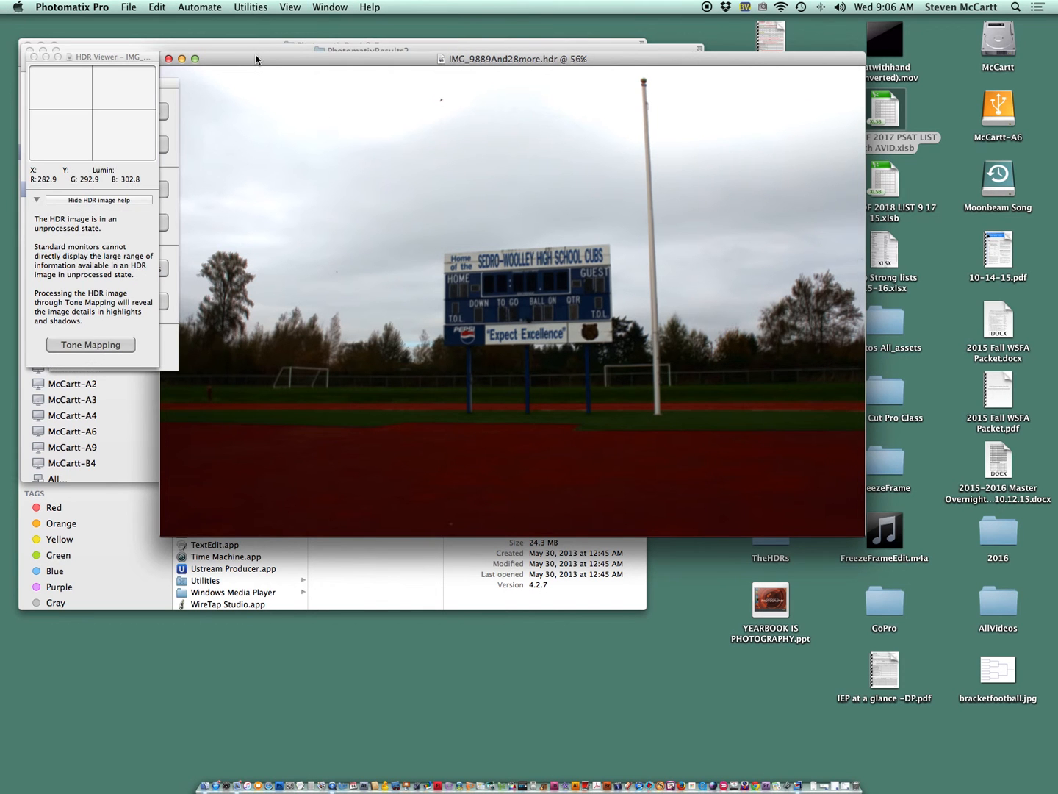
left_click_drag(256, 55, 345, 58)
left_click_drag(93, 58, 118, 426)
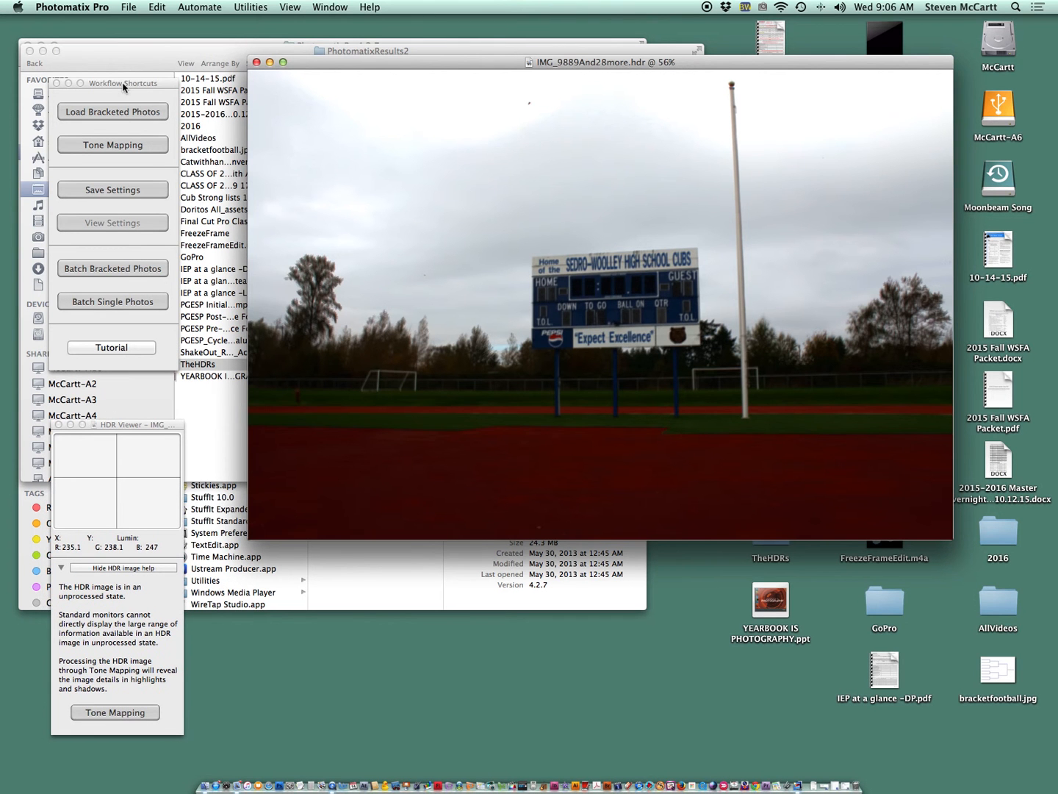
Step: Start Tone Mapping on the HDR image and move the preview and presets windows up beside the adjustments
left_click(125, 87)
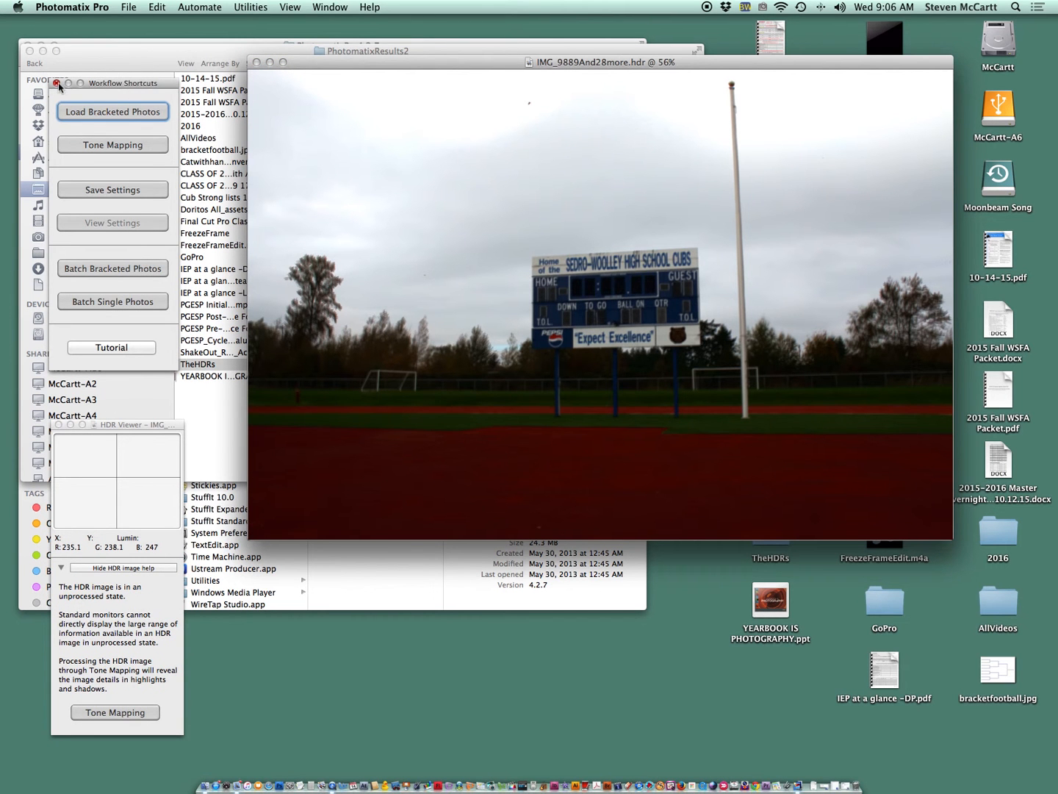
left_click(113, 145)
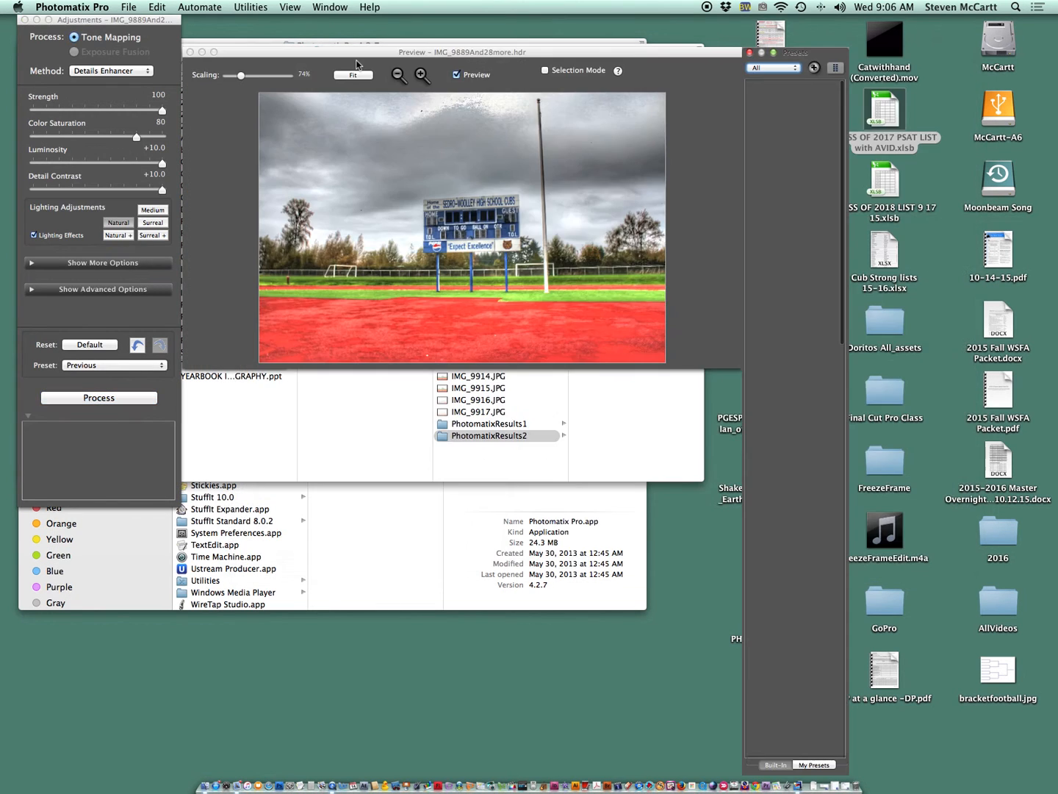
left_click_drag(366, 63, 362, 34)
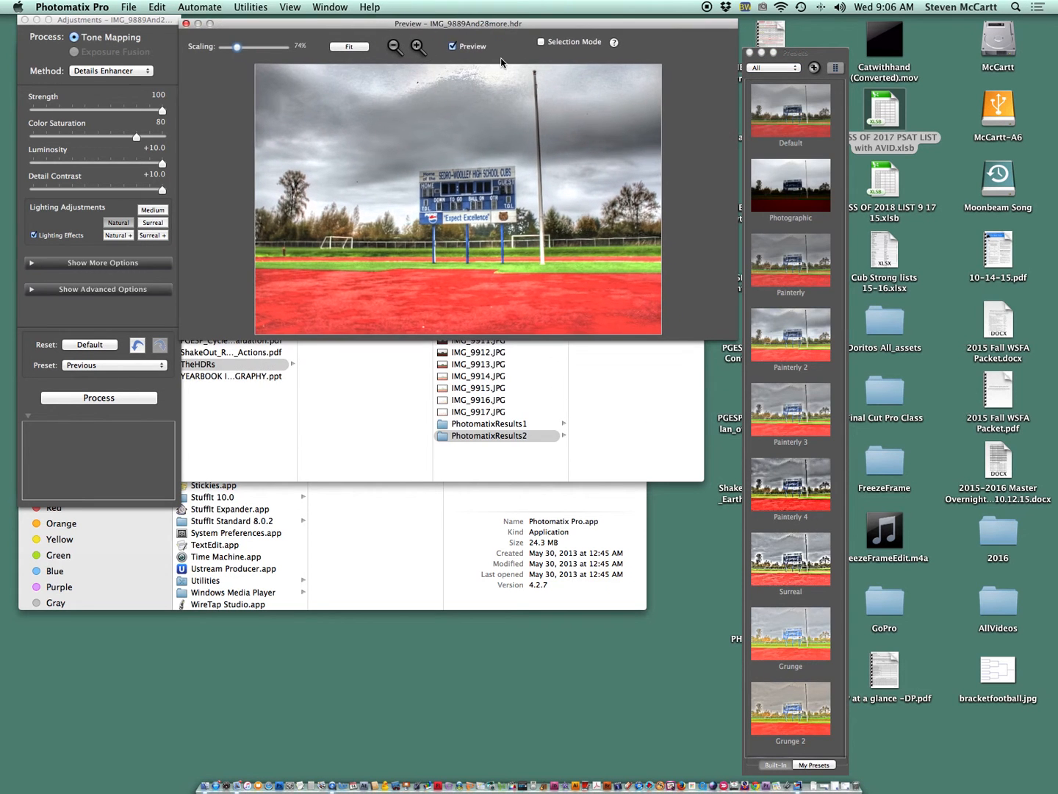
left_click_drag(793, 53, 788, 22)
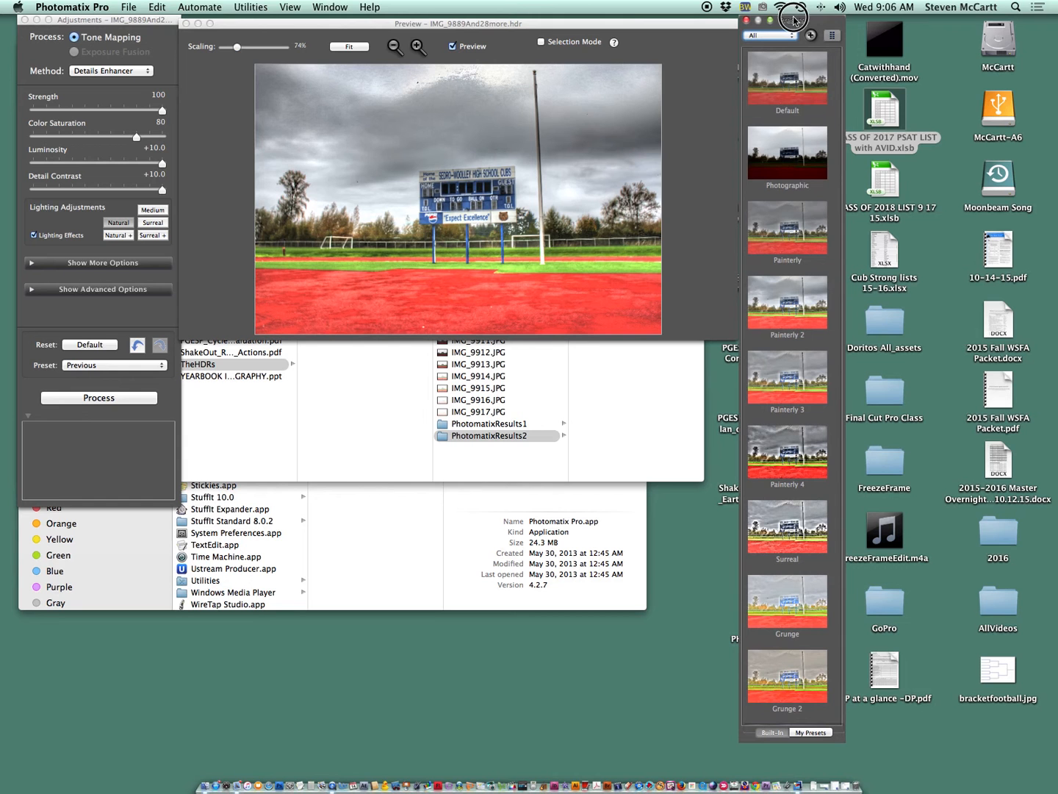
Step: Try the Photographic, Painterly and Painterly 2 presets and apply the Painterly 3 preset
left_click(808, 166)
left_click(806, 229)
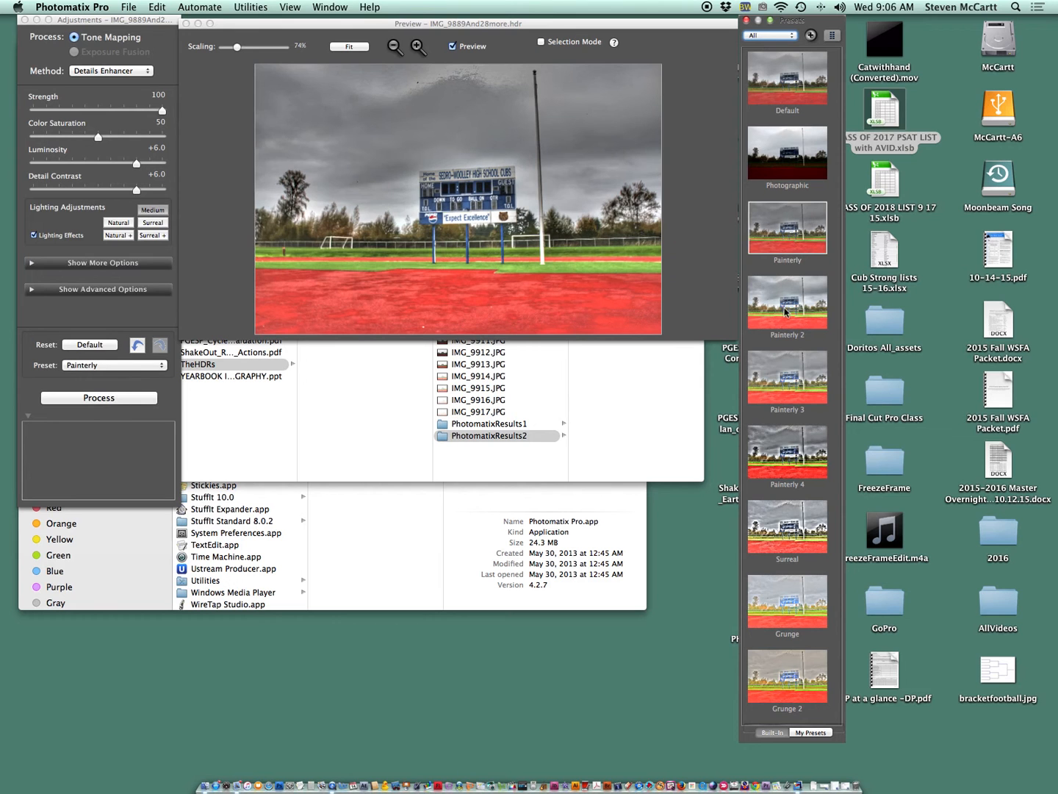
left_click(788, 321)
left_click(789, 390)
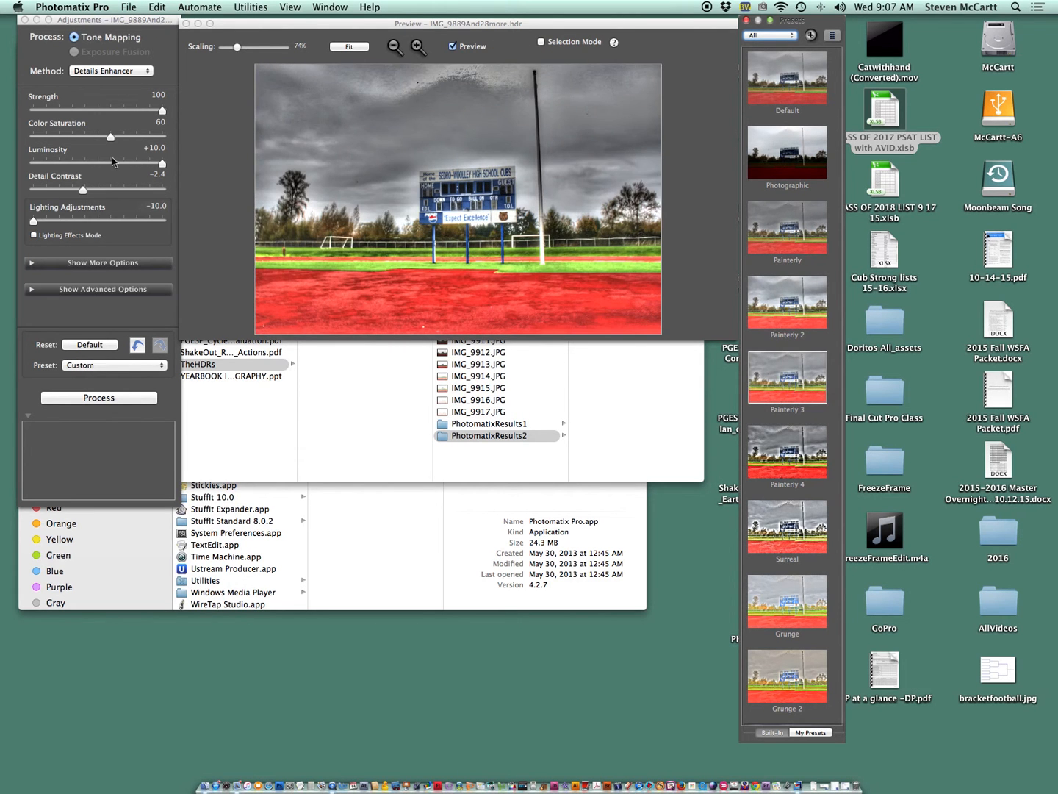
Step: Set Strength to 45, Color Saturation to 72 and Luminosity to +6.1, and process the tone-mapped image
mouse_move(163, 117)
left_click_drag(161, 113, 91, 113)
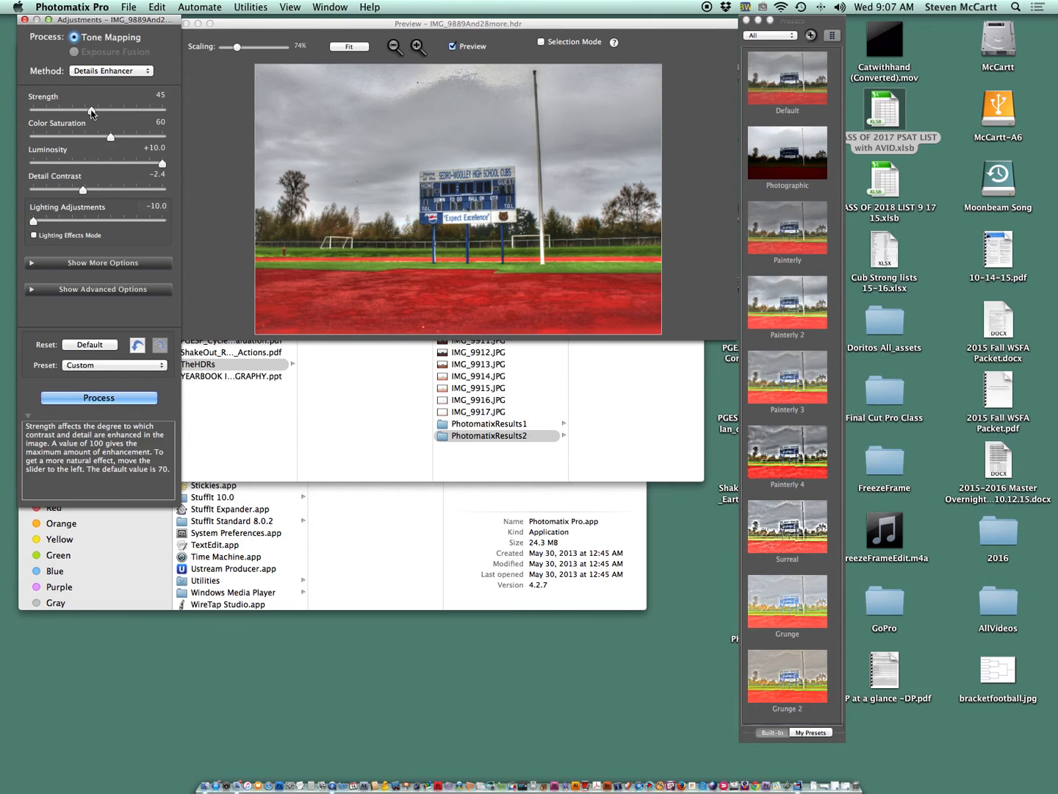
left_click(108, 138)
left_click_drag(109, 138, 52, 147)
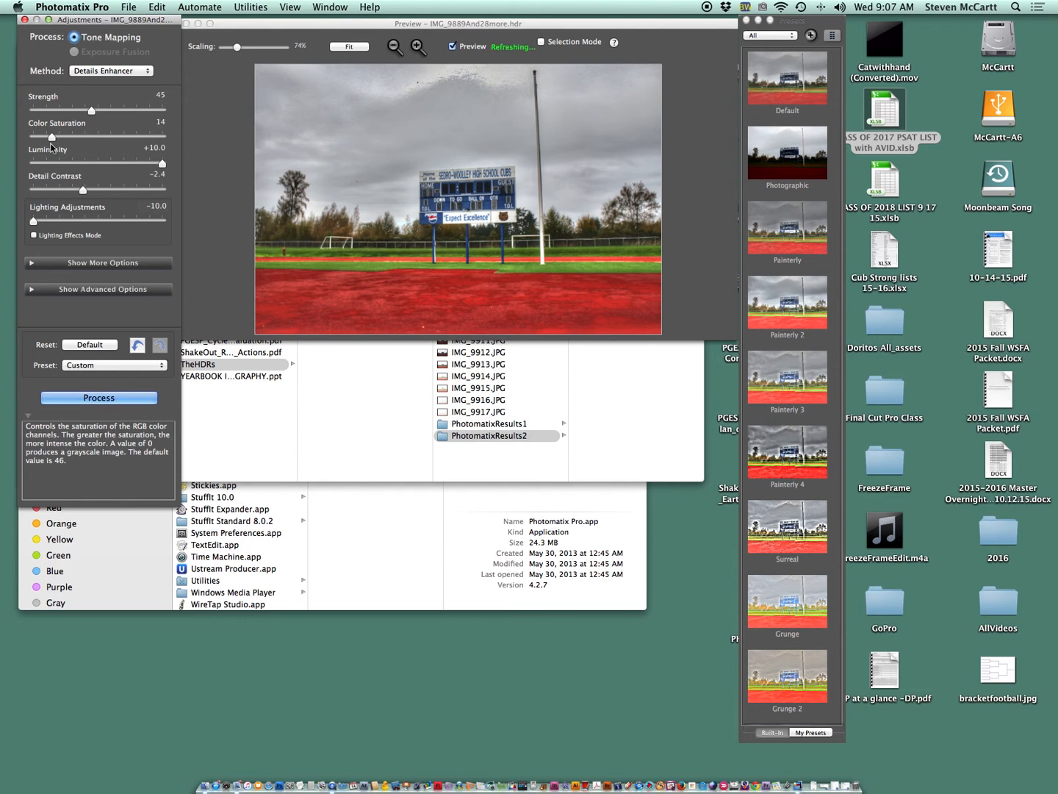
left_click_drag(53, 137, 188, 140)
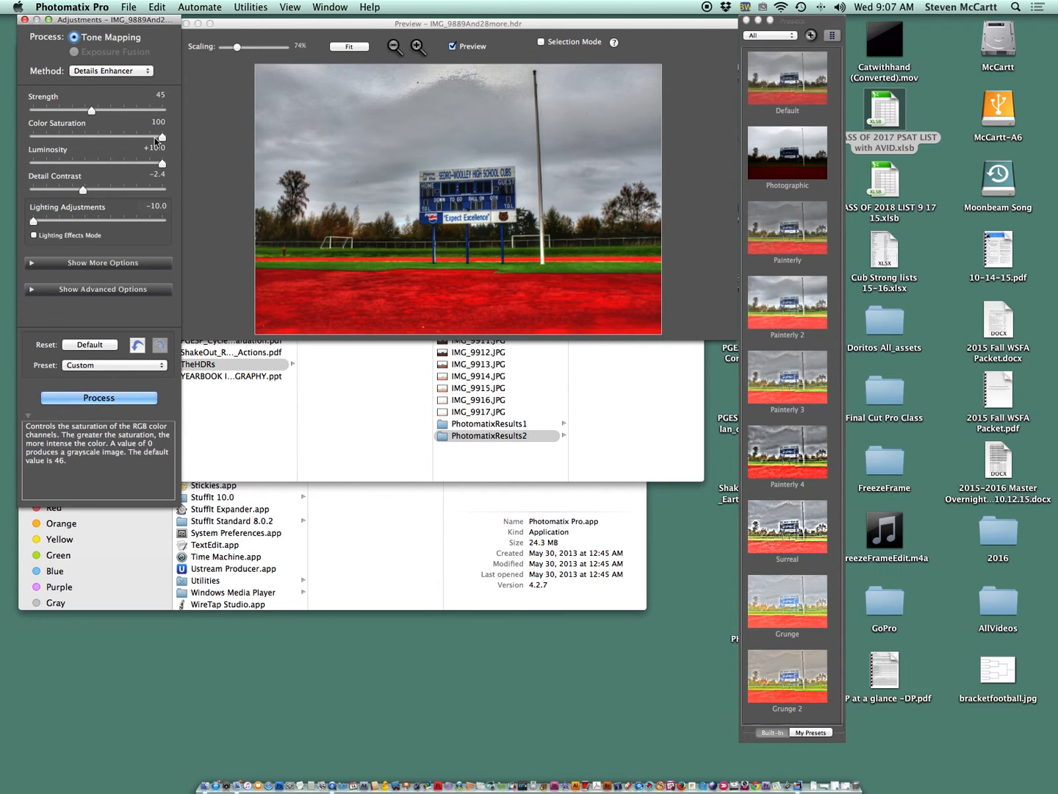
left_click_drag(163, 138, 104, 141)
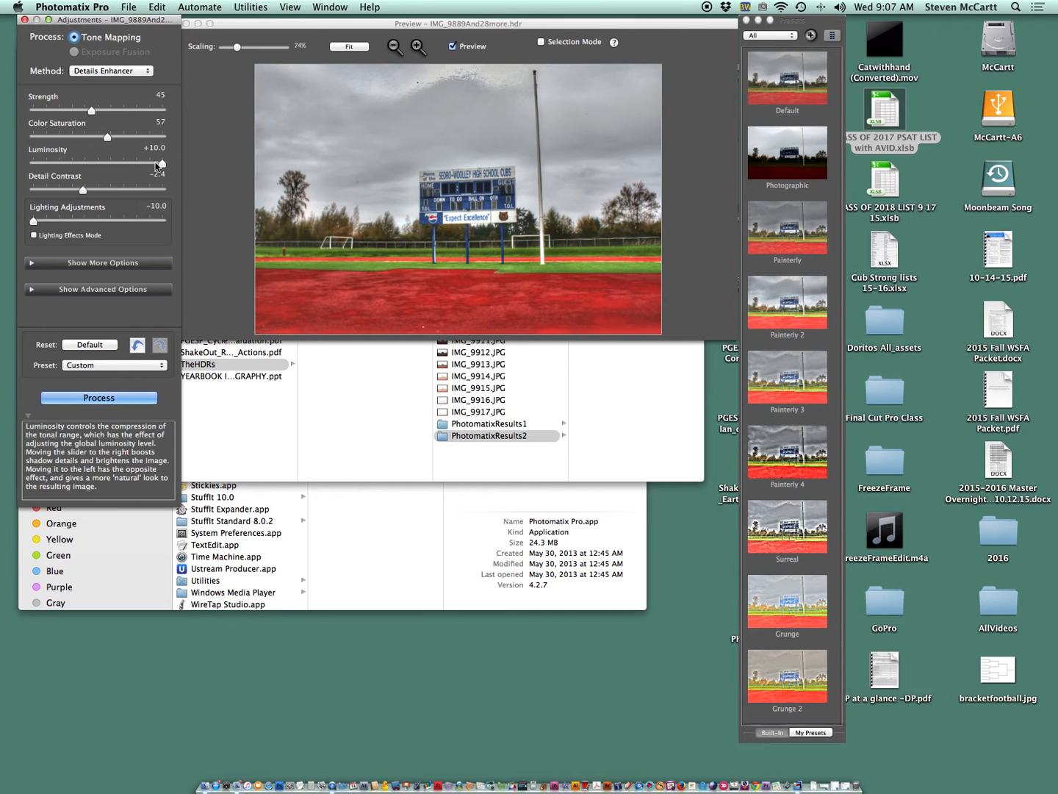
left_click_drag(162, 166, 126, 138)
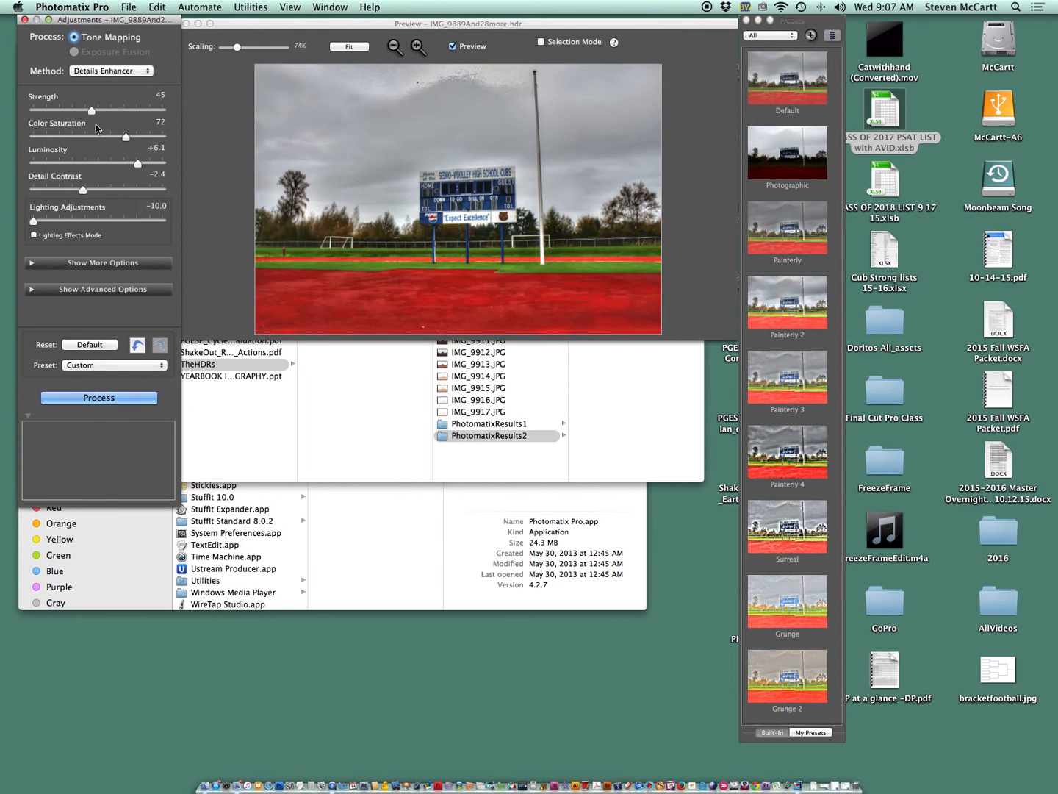
left_click(115, 399)
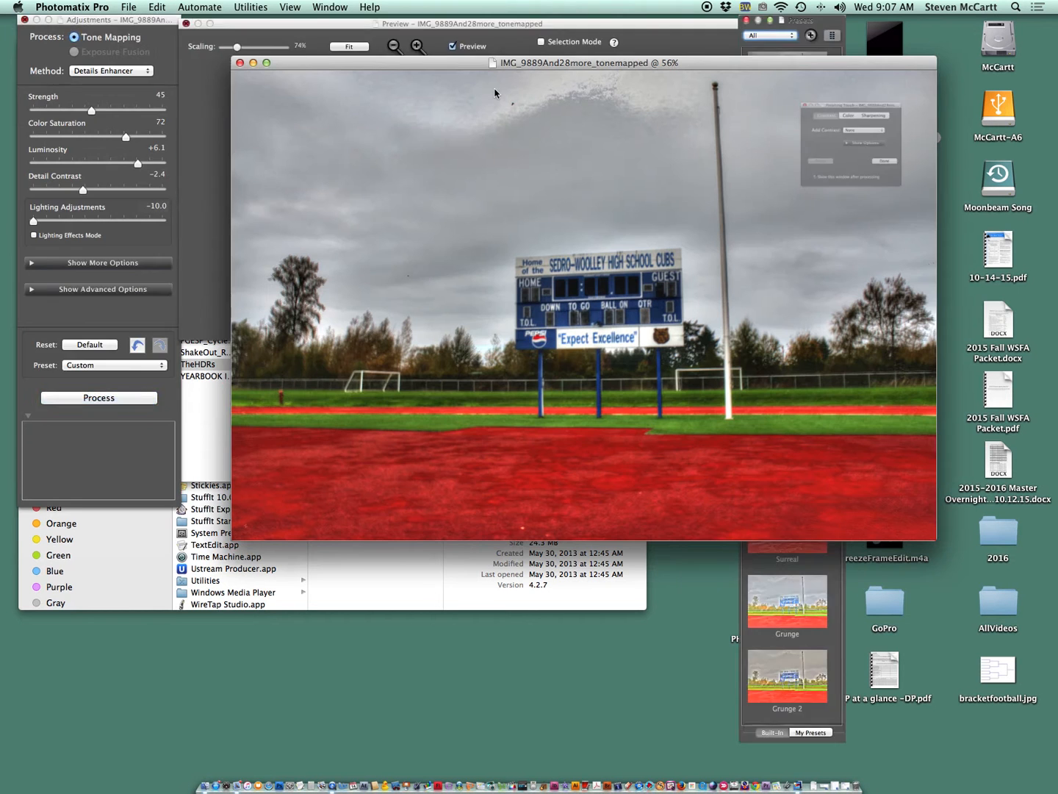
left_click_drag(452, 64, 258, 64)
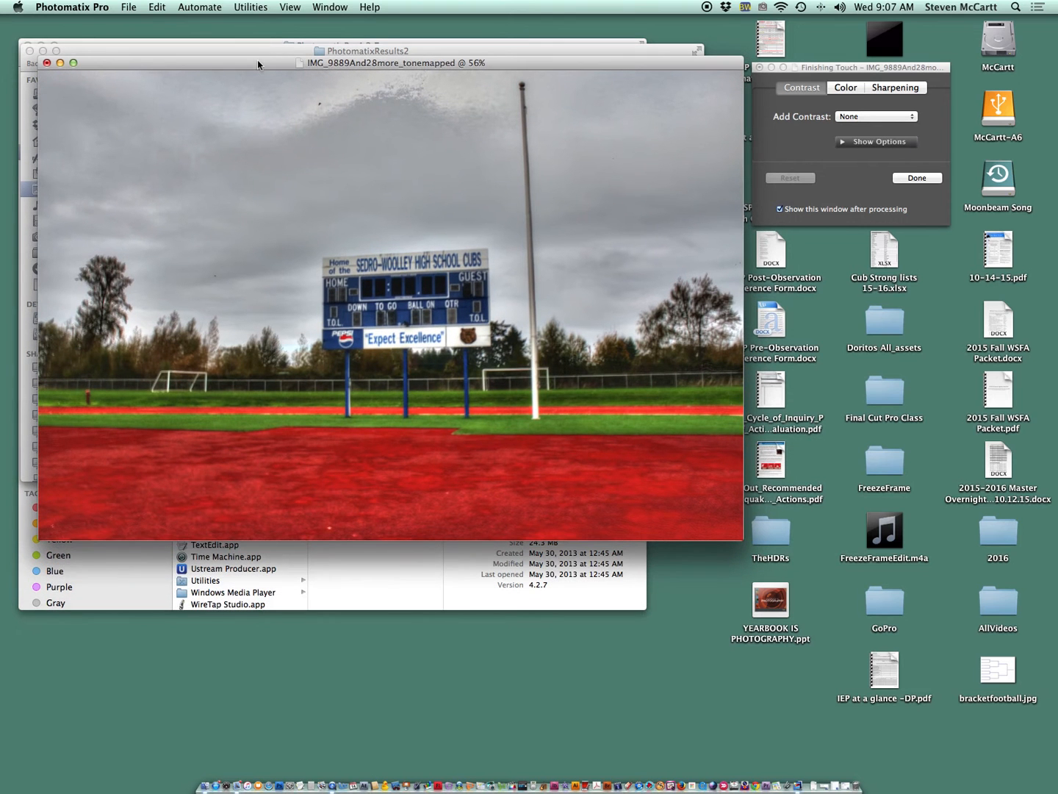
Step: Save the tone-mapped image as a JPEG in Documents, named with the author's first name followed by HDR.jpg
left_click(130, 7)
left_click(152, 81)
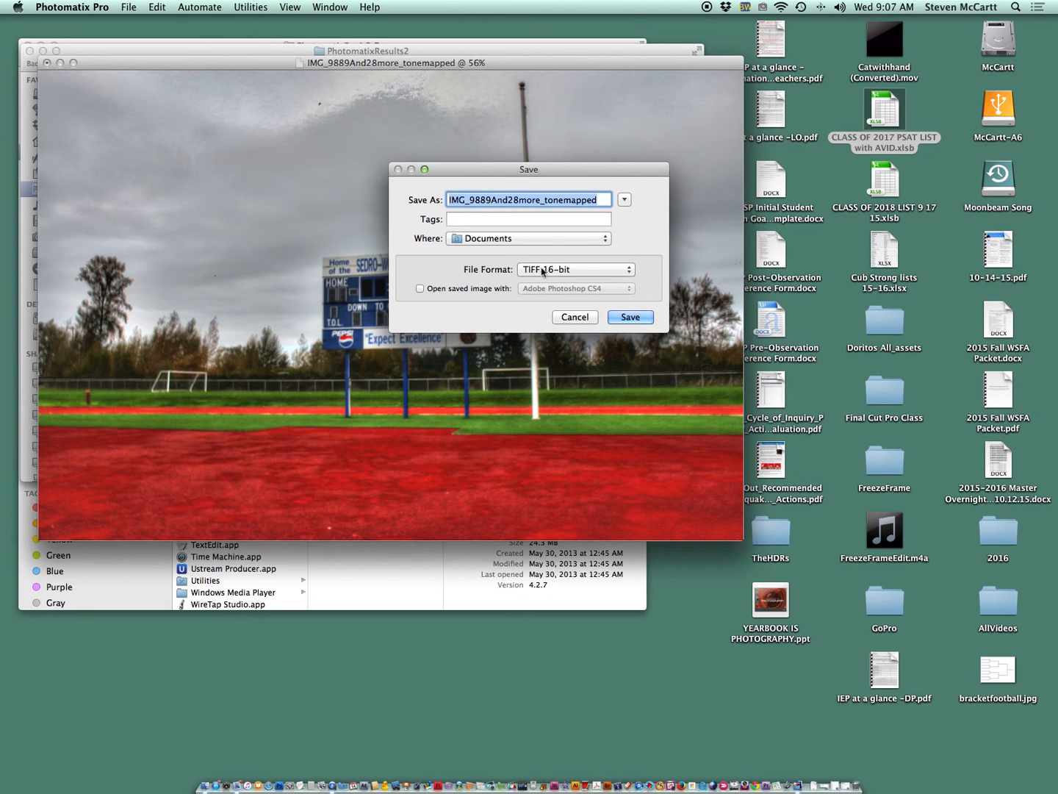
left_click(541, 271)
left_click(545, 296)
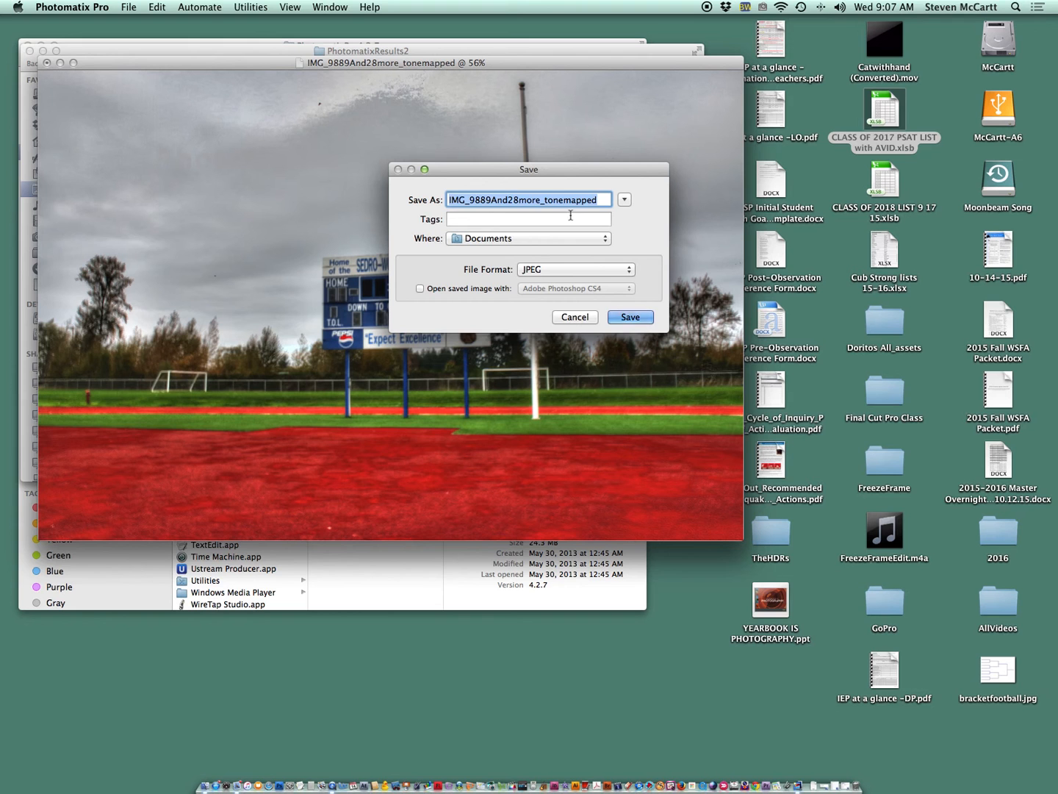
type("d")
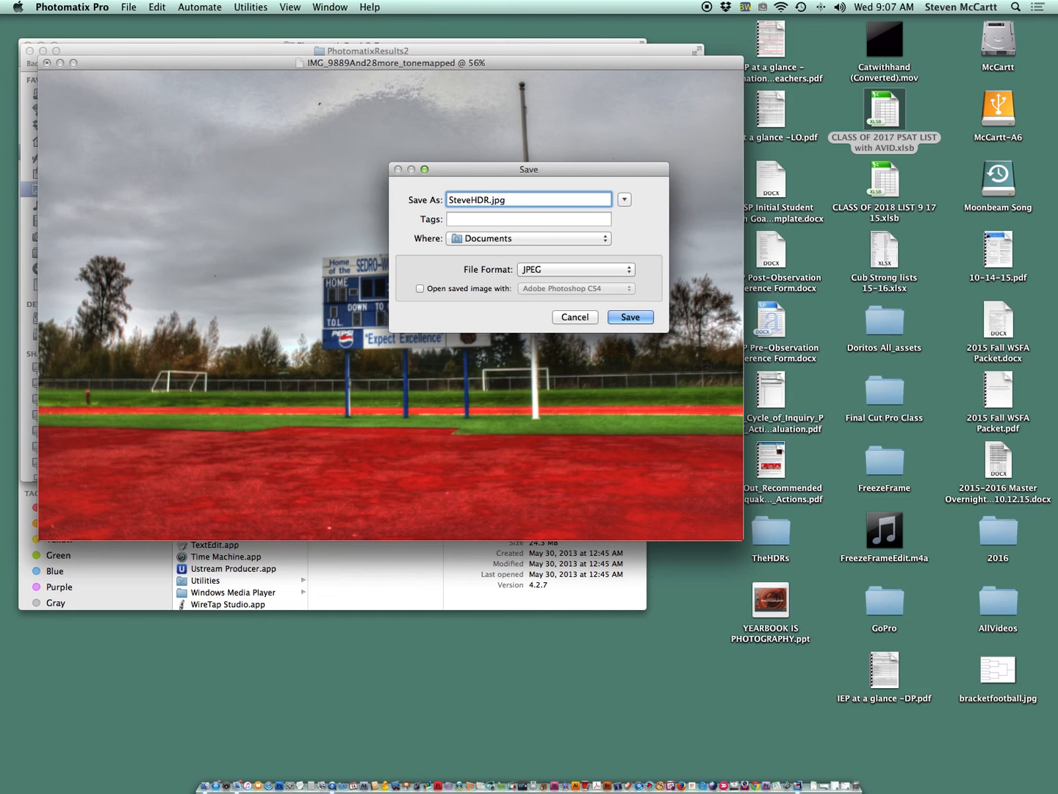
left_click(625, 318)
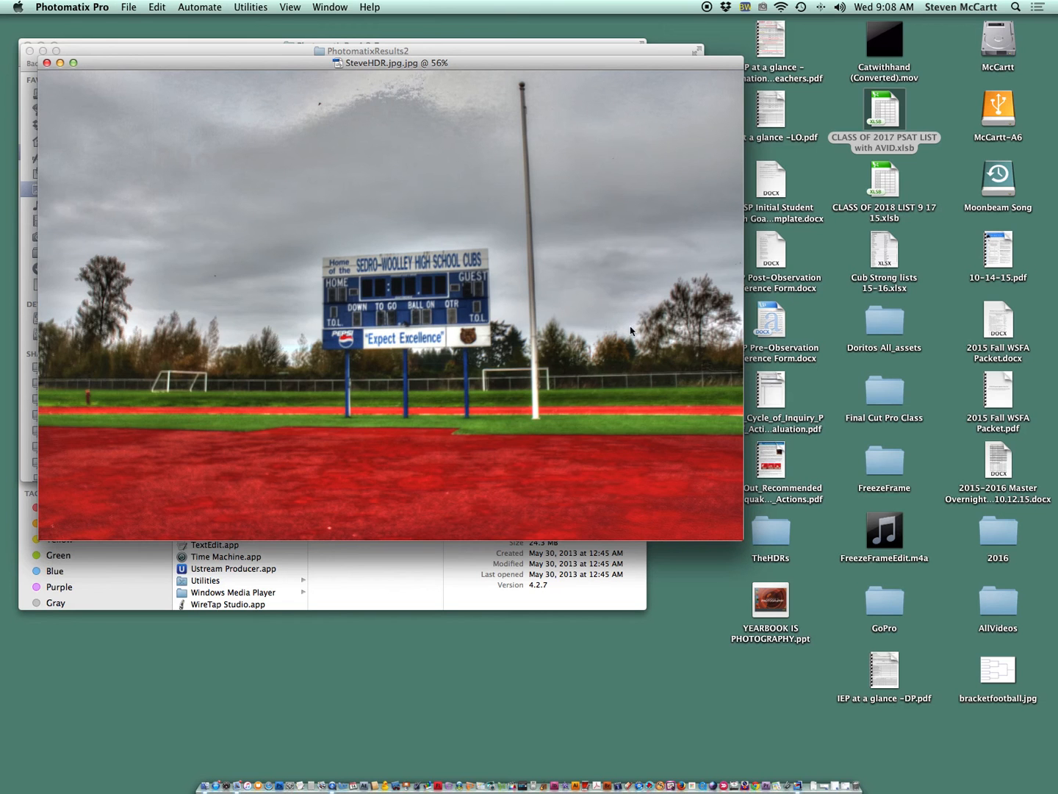
Step: Close the saved image, shift the Workflow Shortcuts window aside and quit Photomatix Pro
left_click(45, 63)
left_click_drag(107, 85, 163, 34)
left_click(91, 8)
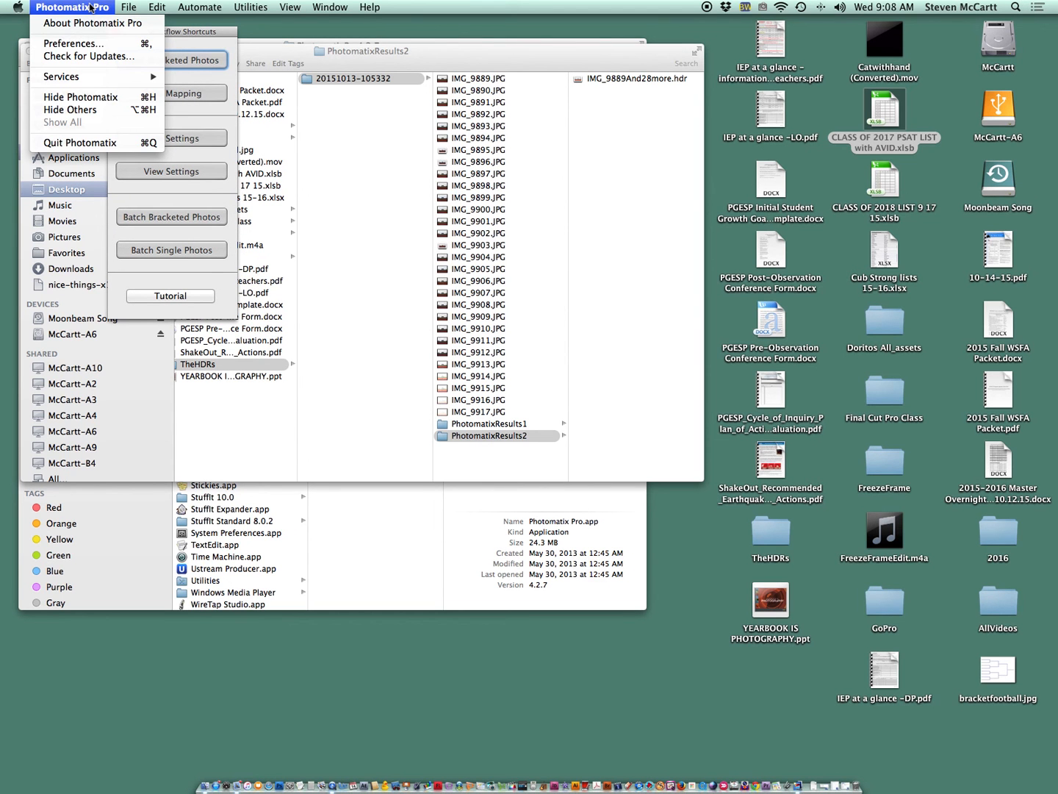
left_click(122, 143)
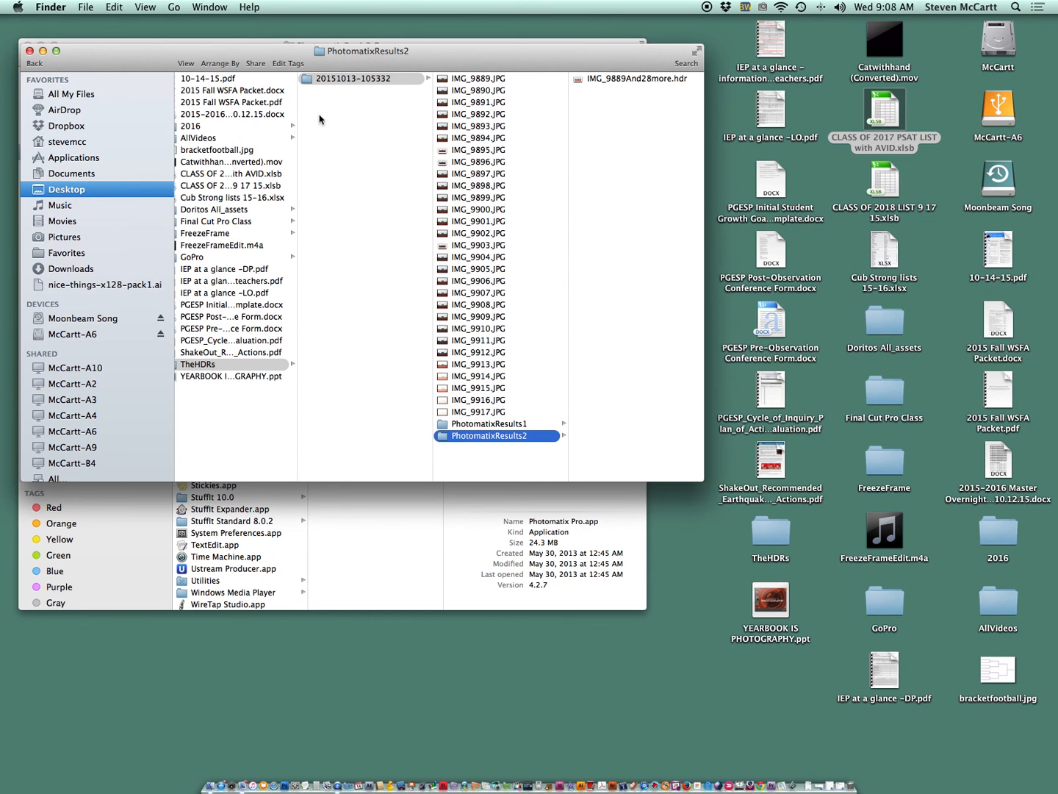